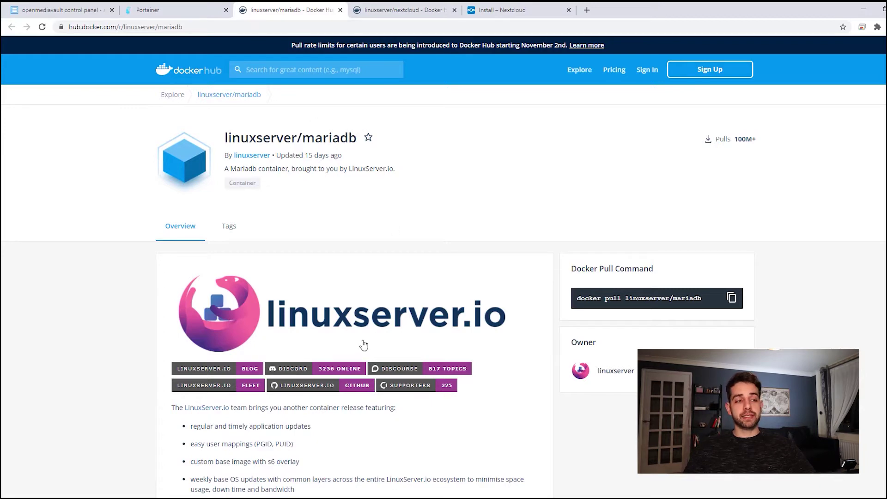
Review the mariadb page's docker-compose and docker cli usage examples, then return to Portainer
scroll(363, 345, down, 9)
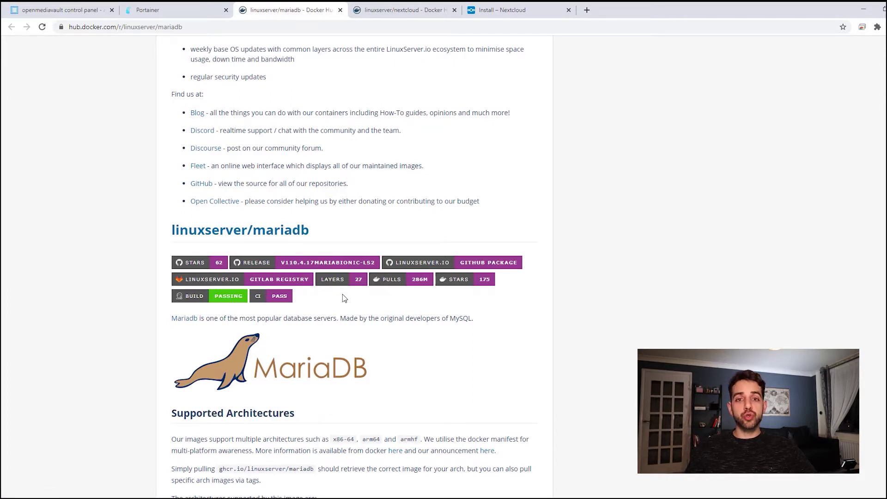
scroll(394, 331, down, 7)
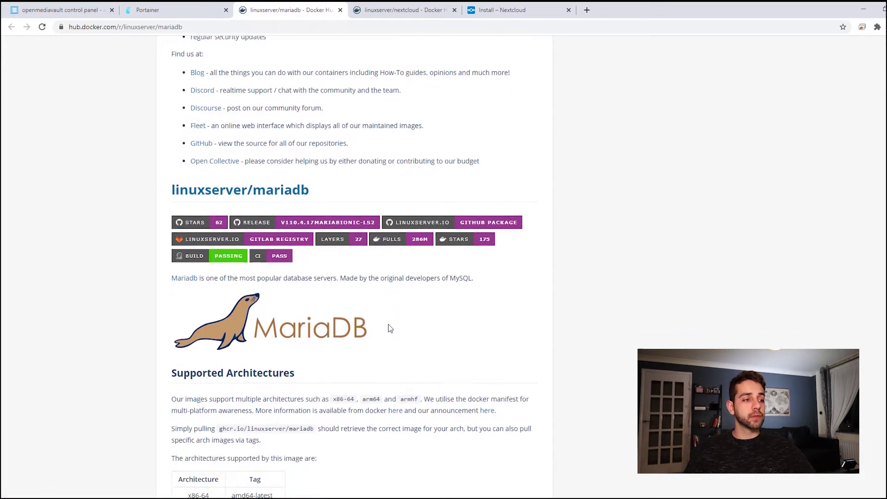
scroll(407, 315, up, 4)
scroll(422, 224, down, 10)
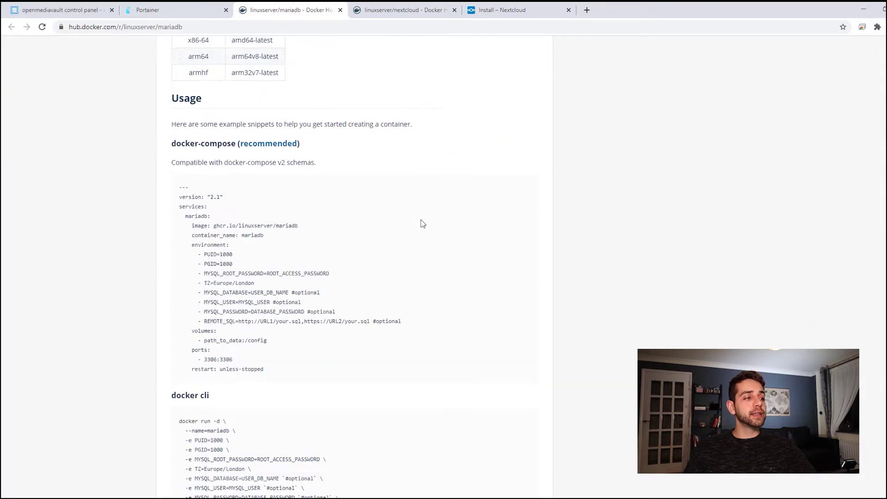
drag(172, 274, 227, 276)
click(338, 273)
scroll(338, 273, down, 2)
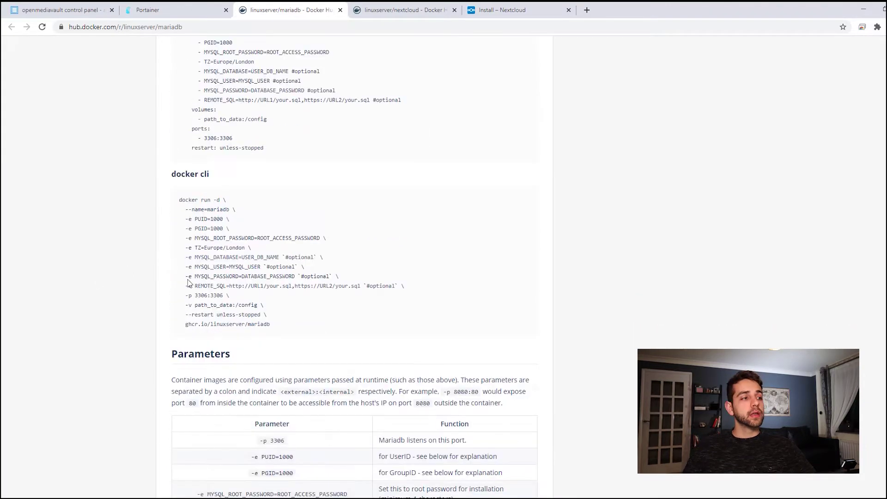
click(175, 5)
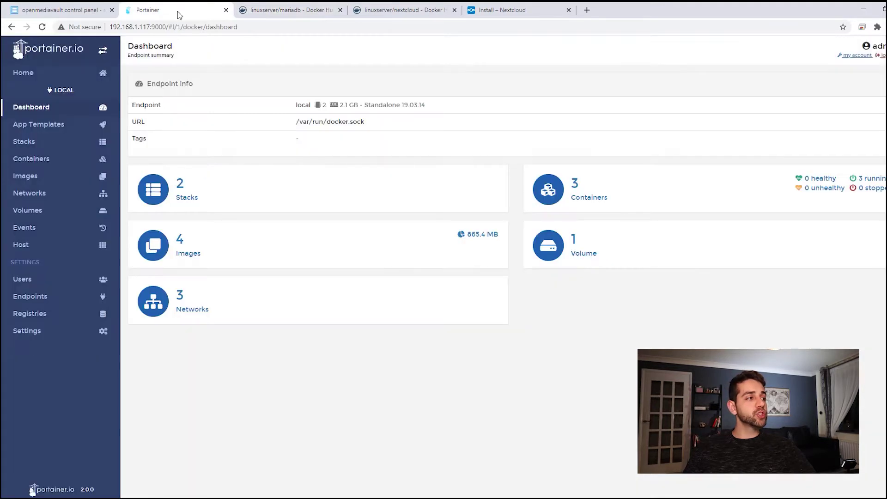
Start a new container in Portainer named 'marianaddb'
click(43, 158)
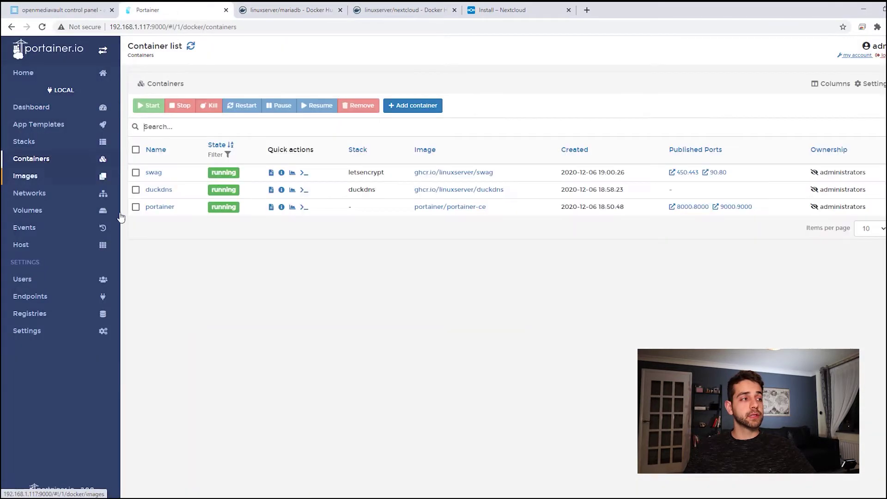
click(419, 110)
click(228, 91)
text(mariadb)
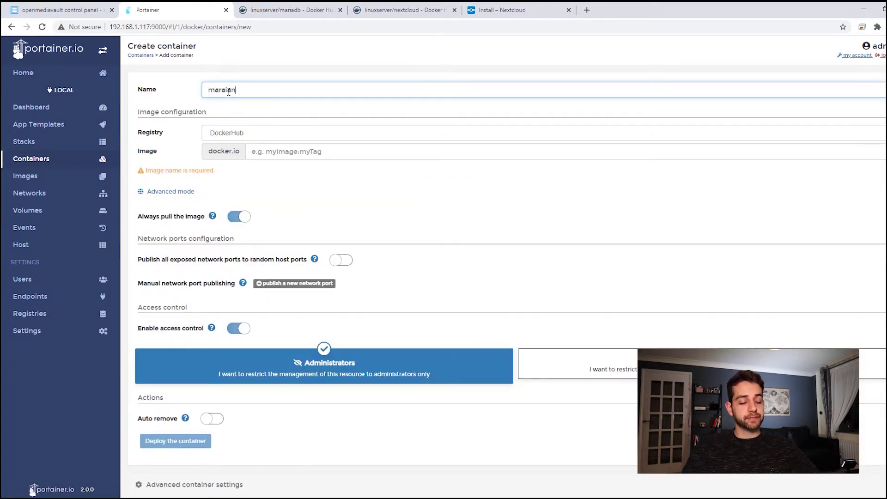
key(BackSpace)
key(BackSpace)
key(BackSpace)
key(BackSpace)
text(iaddb)
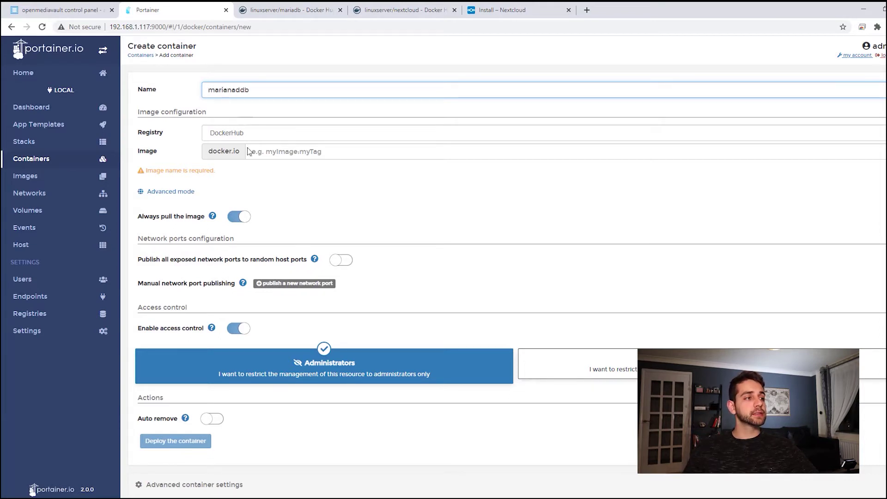
click(269, 154)
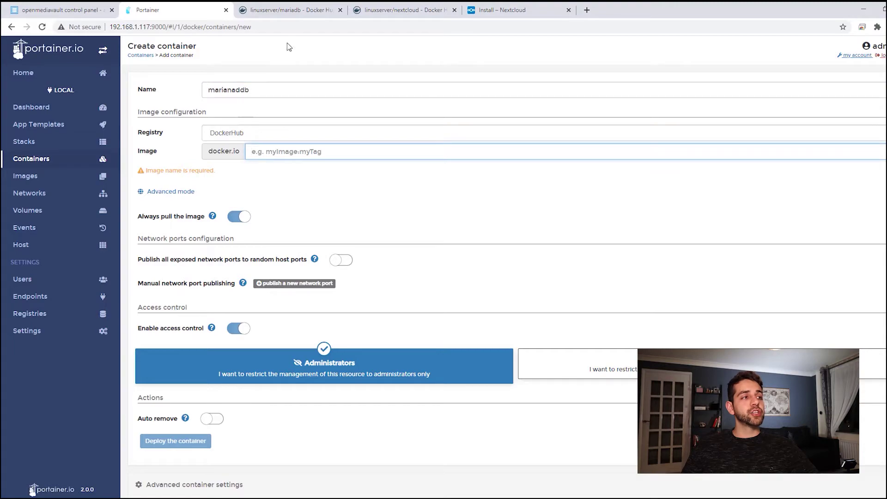
Copy the linuxserver/mariadb image name from the Docker Hub page
click(300, 10)
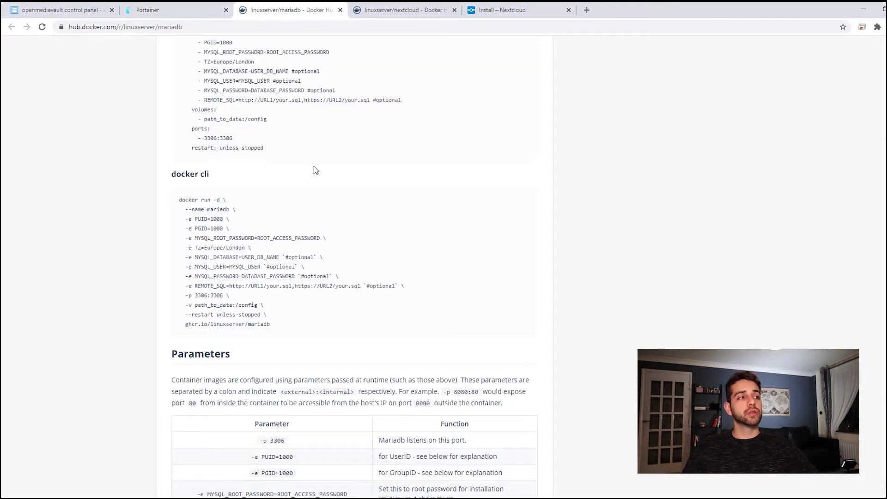
scroll(306, 195, up, 20)
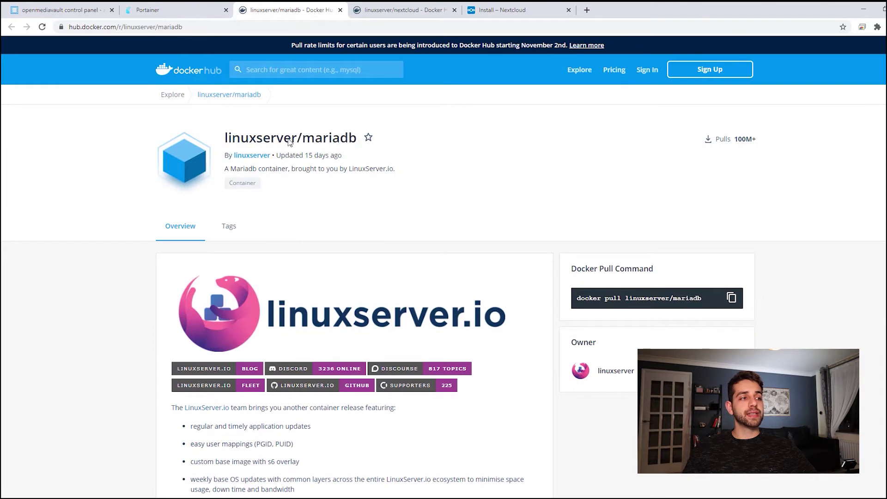
drag(227, 138, 357, 141)
key(ctrl+c)
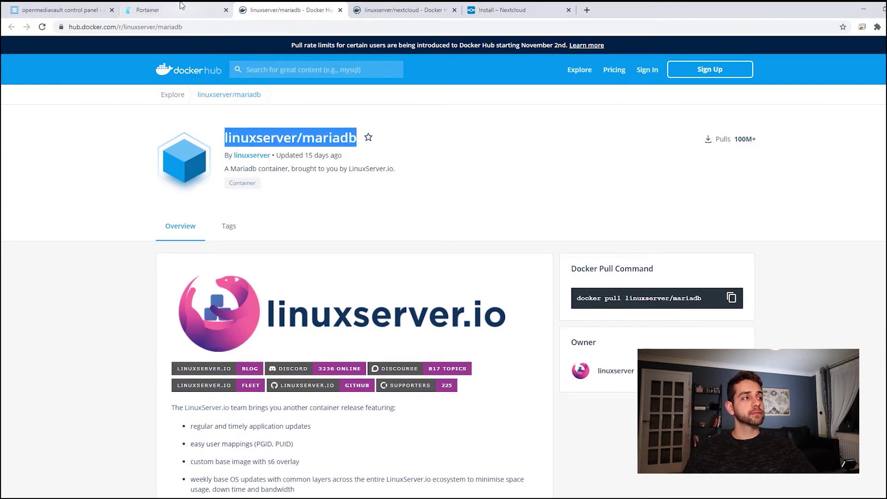
click(182, 6)
Enter linuxserver/mariadb as the container image
key(ctrl+v)
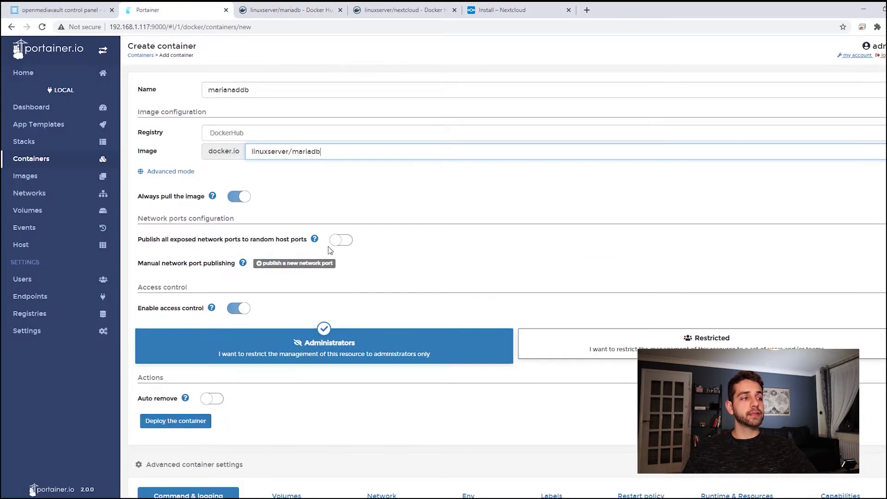
scroll(329, 249, down, 2)
scroll(328, 247, down, 3)
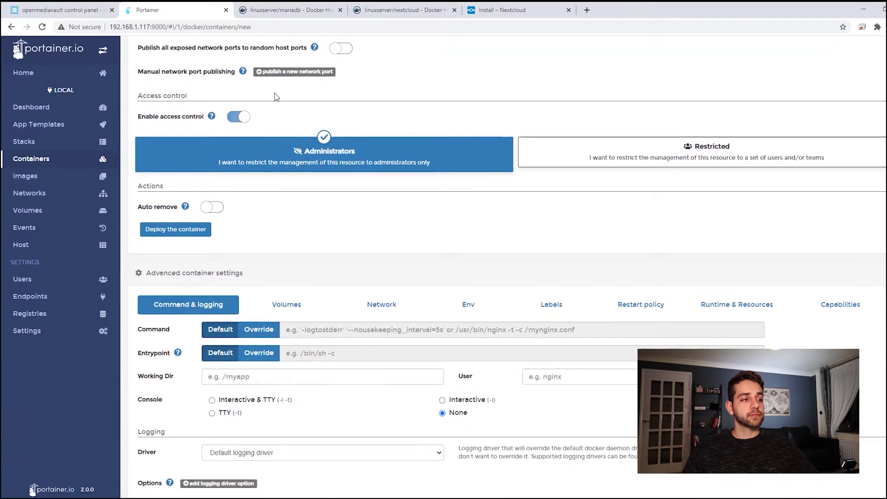
Bind container path /config to host folder /srv/dev-disk-by-label-data/dockerapp/marianaddb
click(287, 285)
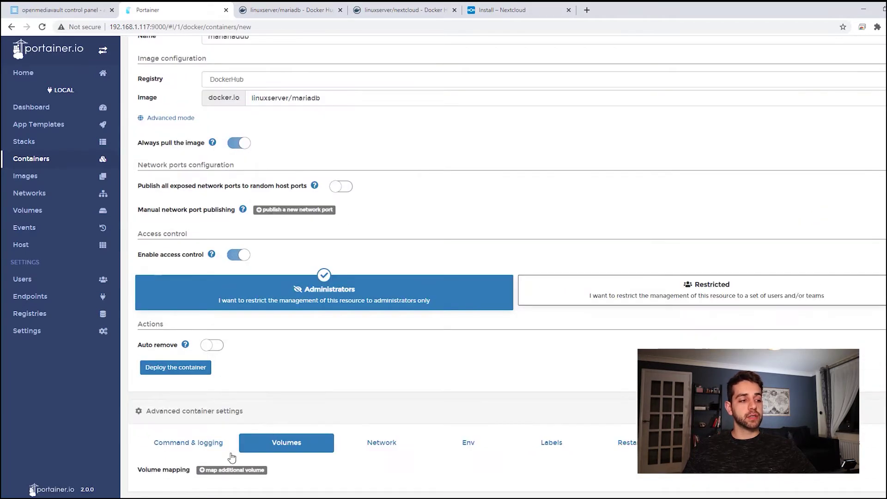
click(222, 475)
click(317, 452)
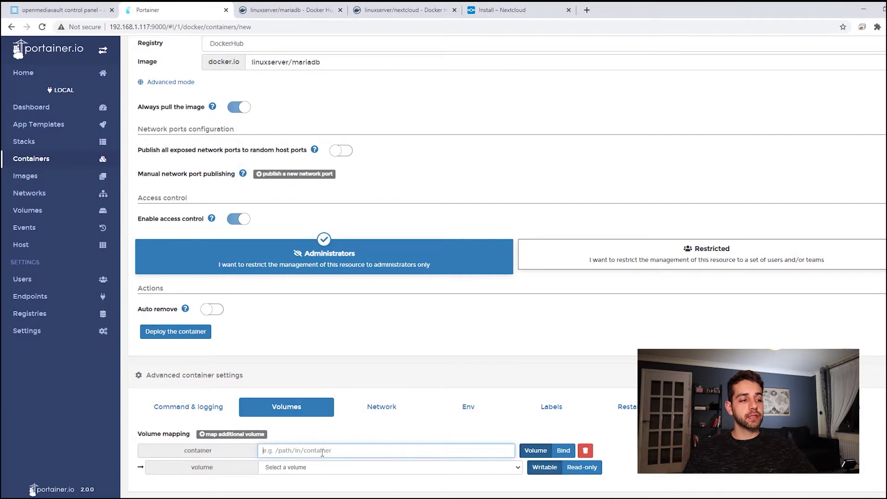
text(/cong)
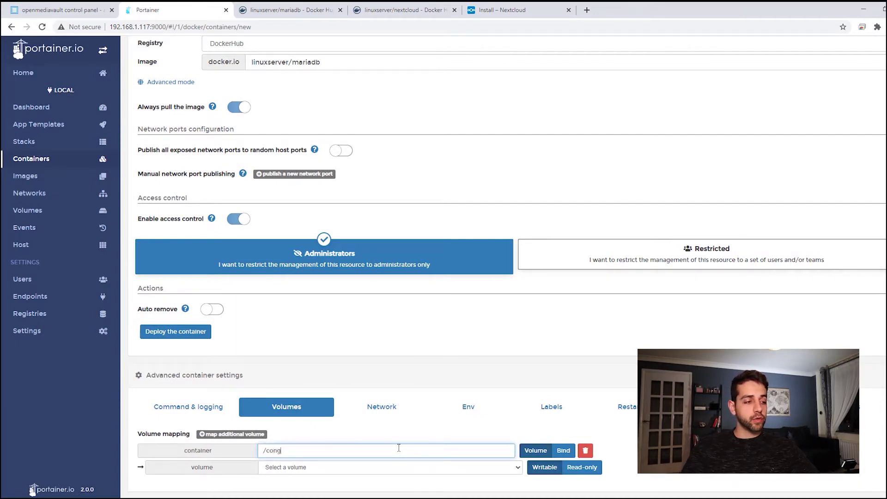
text(fig)
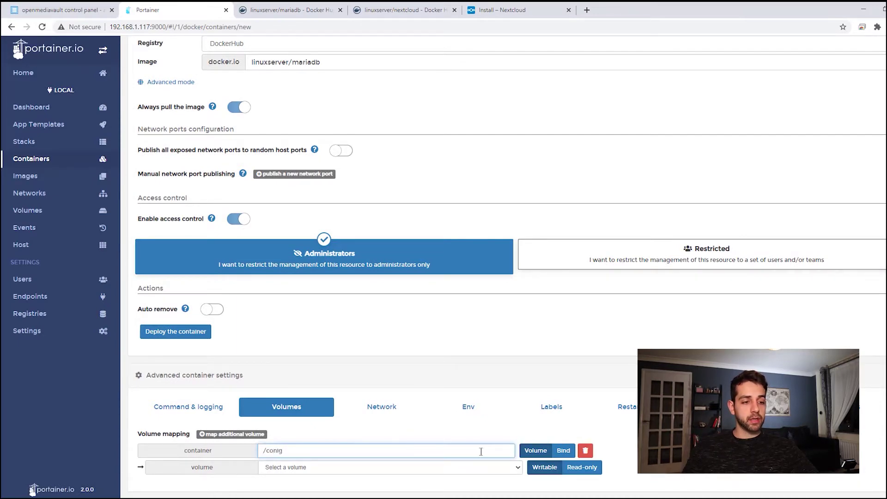
click(568, 452)
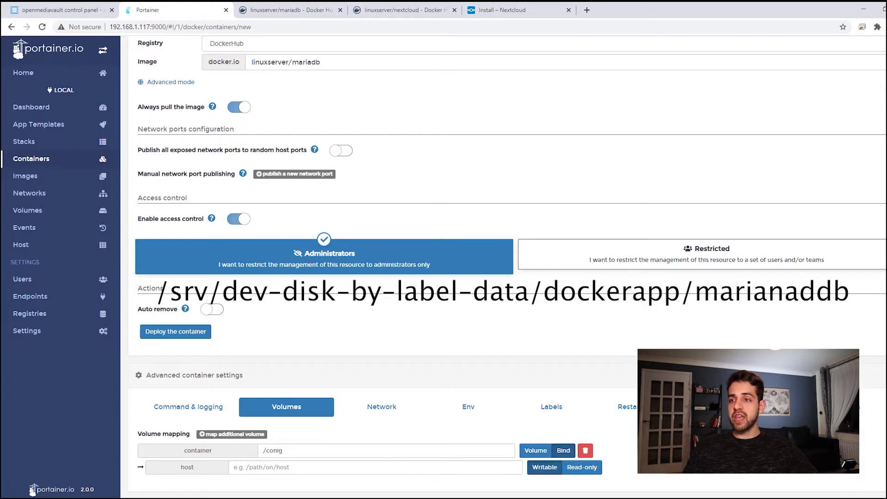
click(358, 467)
text(/srv/dev-disk-by-label-data/dockerapp)
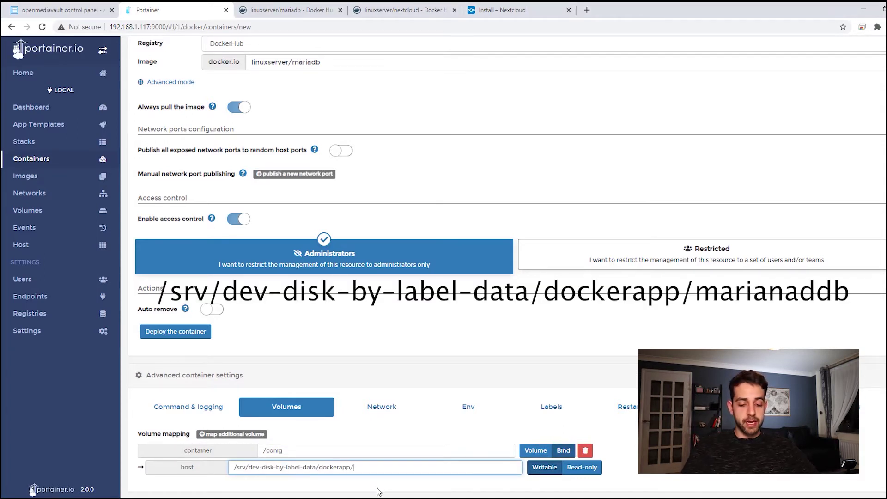
text(mariana)
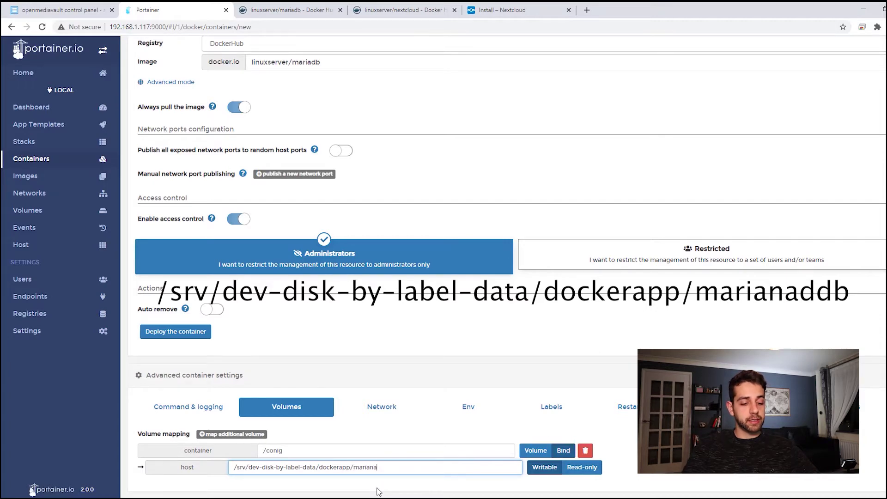
text(ddb)
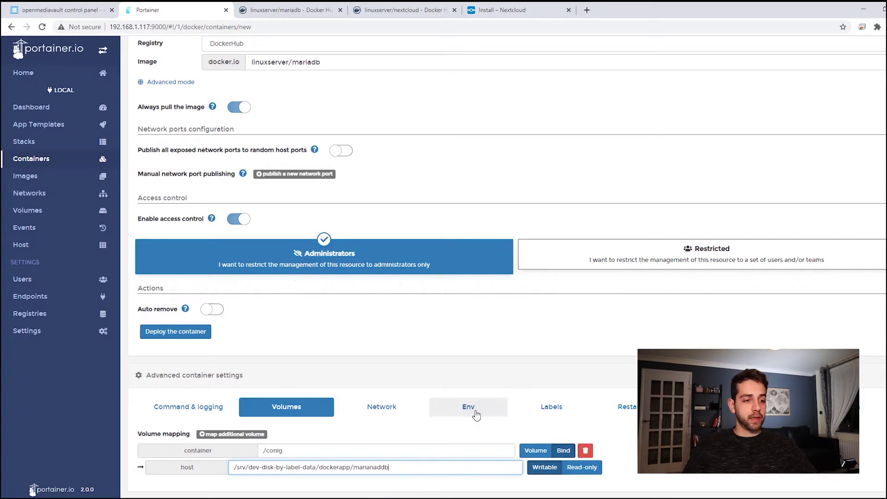
click(476, 415)
Add environment variables PUID=1000 and PGID=100
click(259, 468)
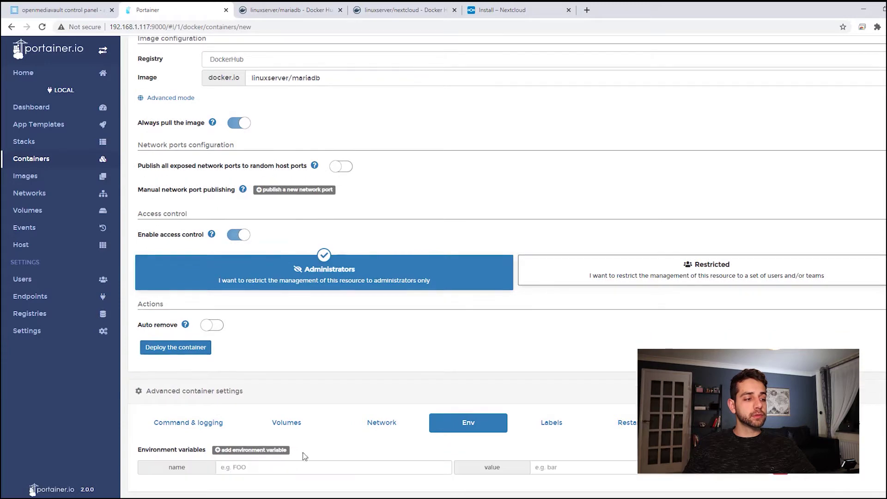
click(256, 465)
text(PUID)
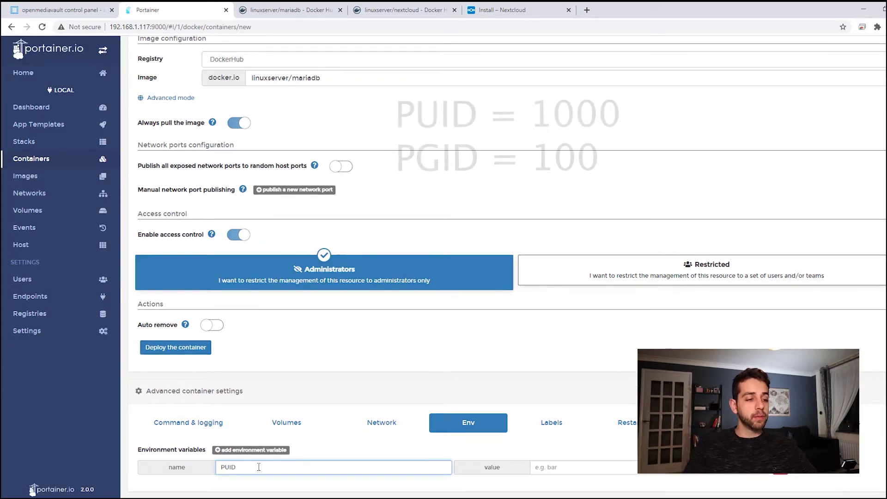
key(Tab)
text(1000)
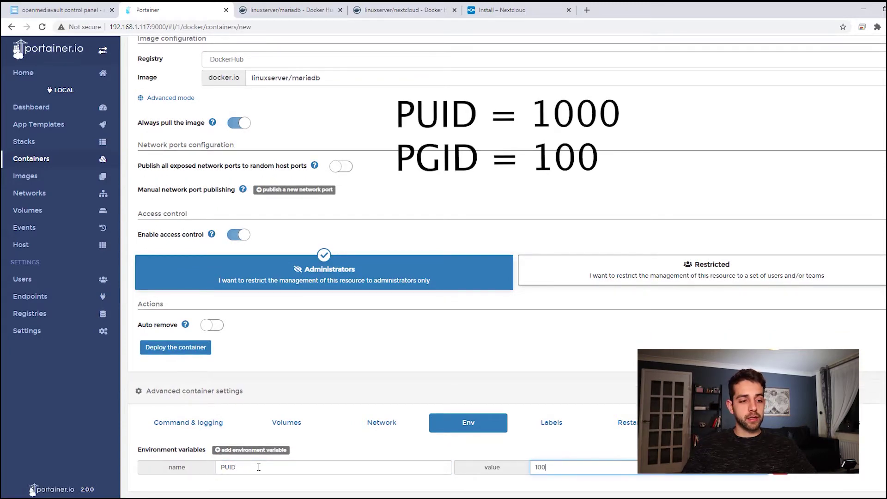
click(262, 451)
click(243, 482)
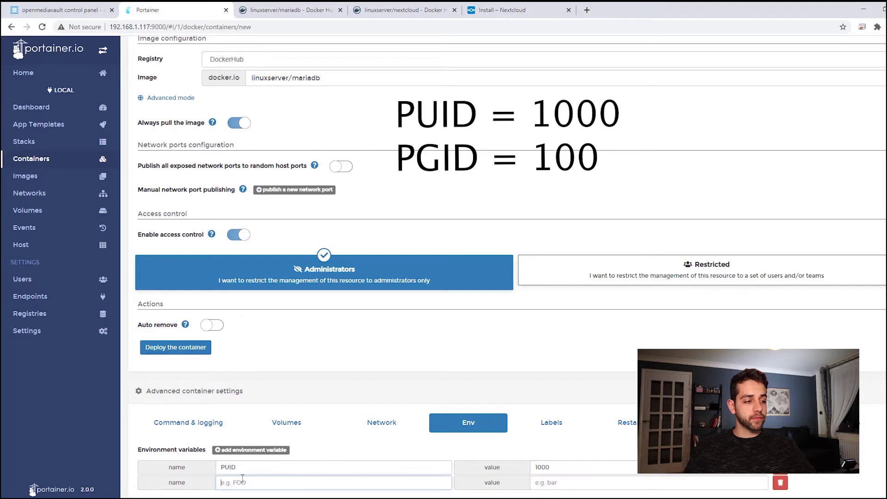
text(PGID)
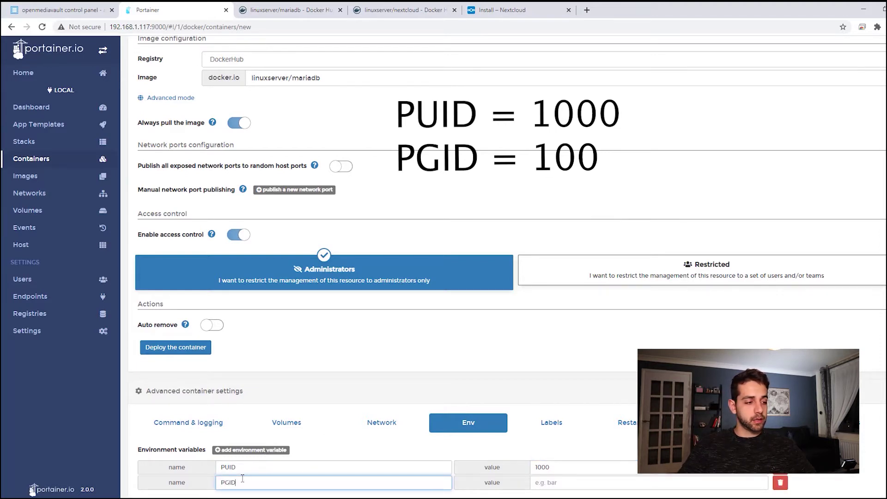
key(Tab)
text(100)
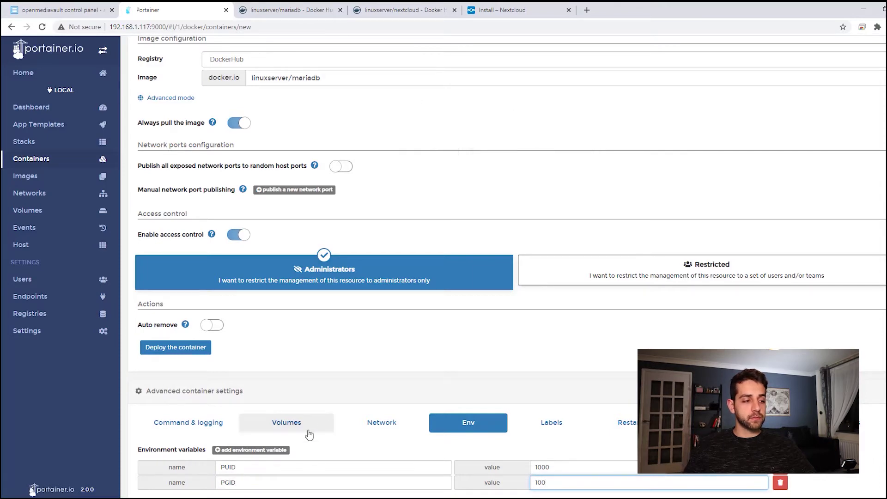
Add the MYSQL_ROOT_PASSWORD variable with the root password as its value
click(265, 452)
scroll(622, 410, down, 1)
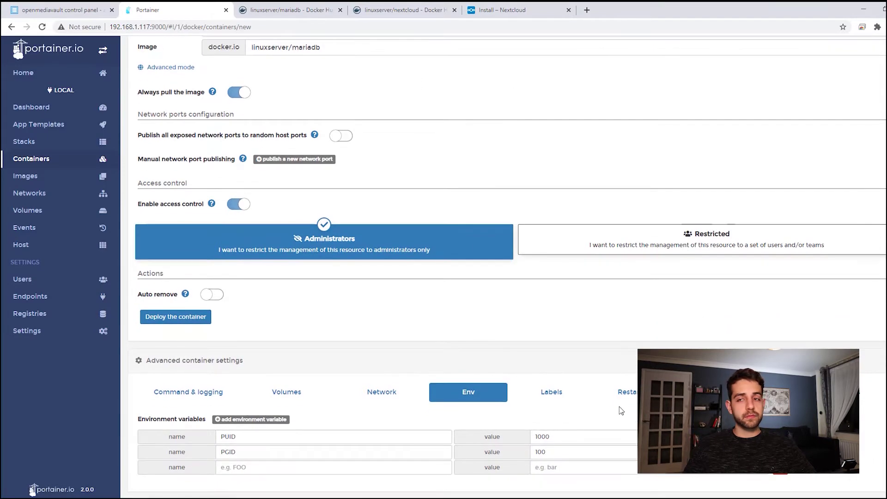
click(249, 468)
key(ctrl+v)
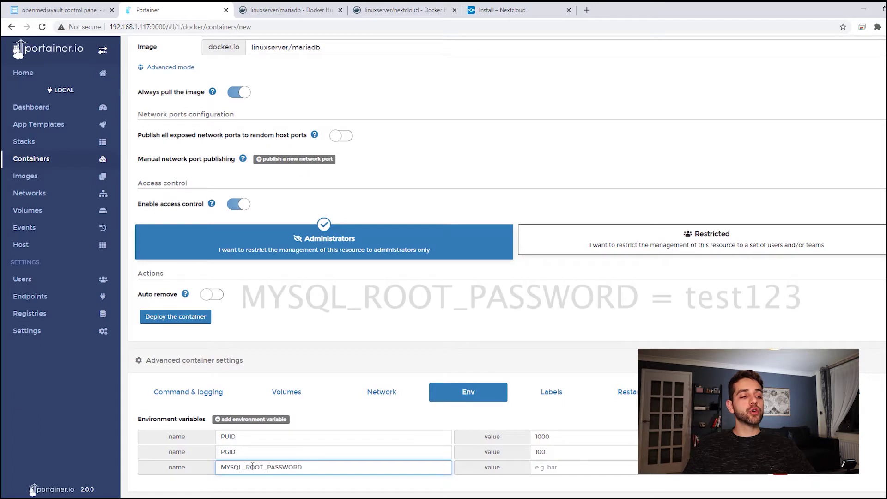
click(593, 469)
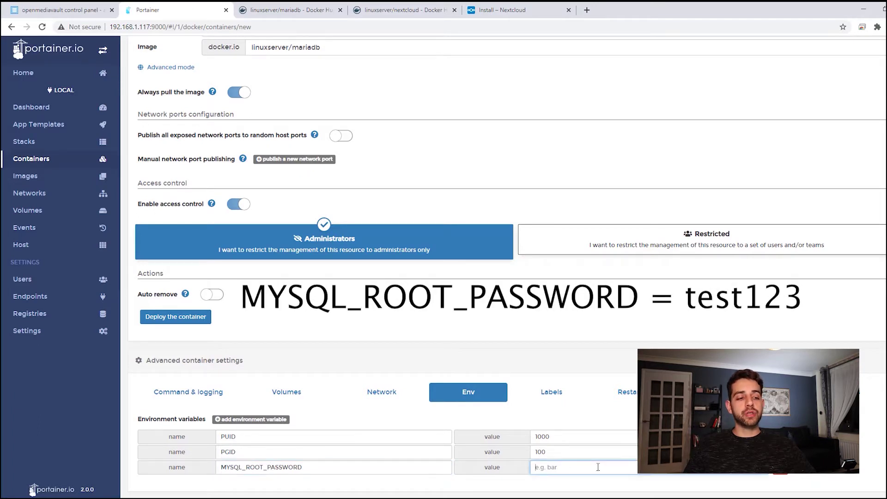
text(test)
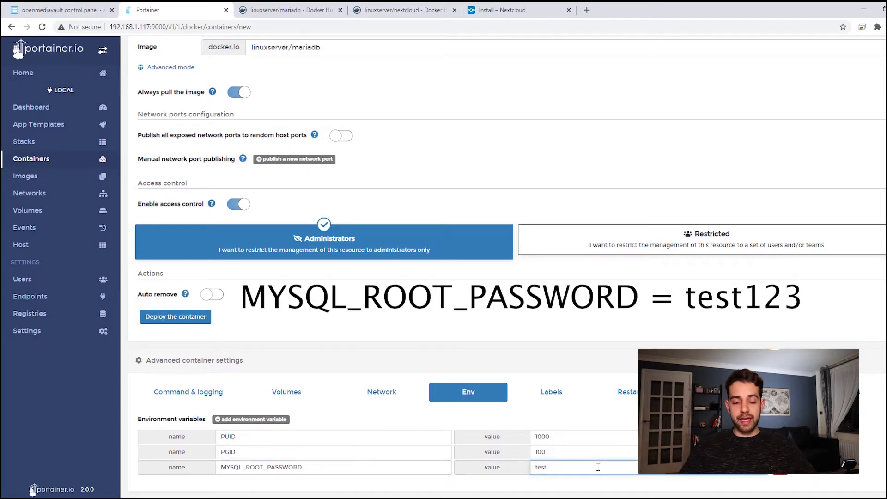
text(123)
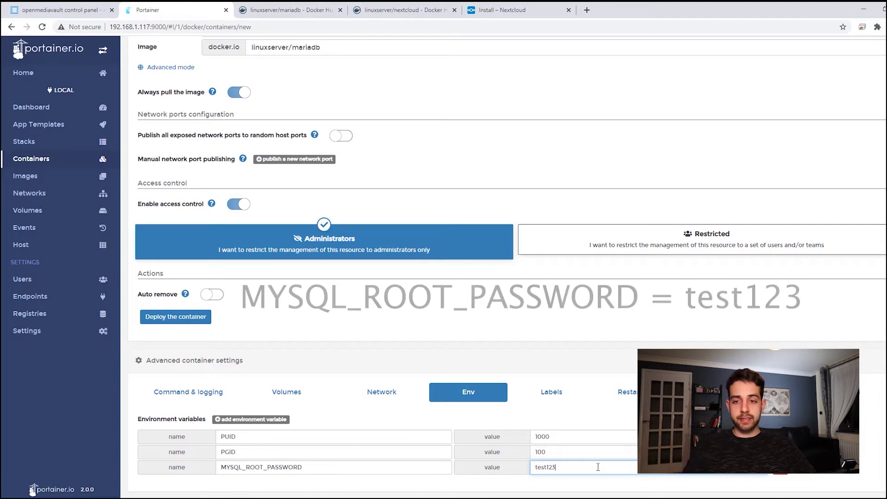
Add the TZ variable set to Brazil
click(235, 421)
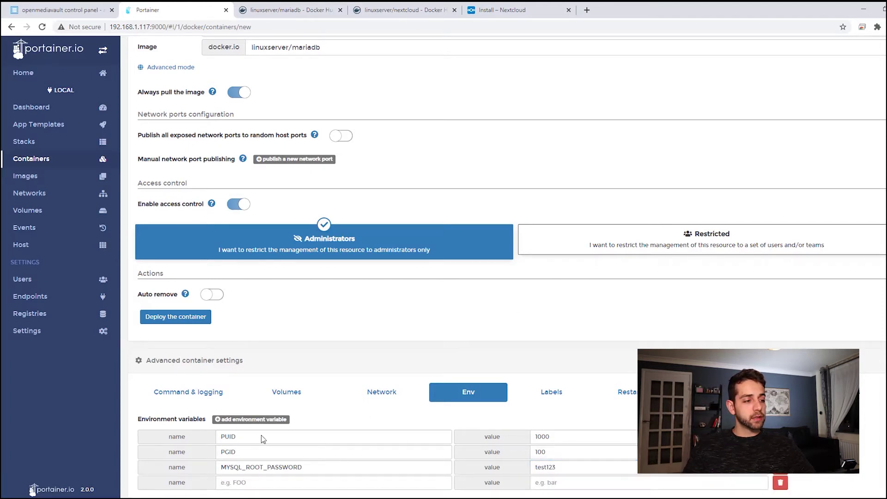
click(346, 480)
text(TZ)
click(586, 461)
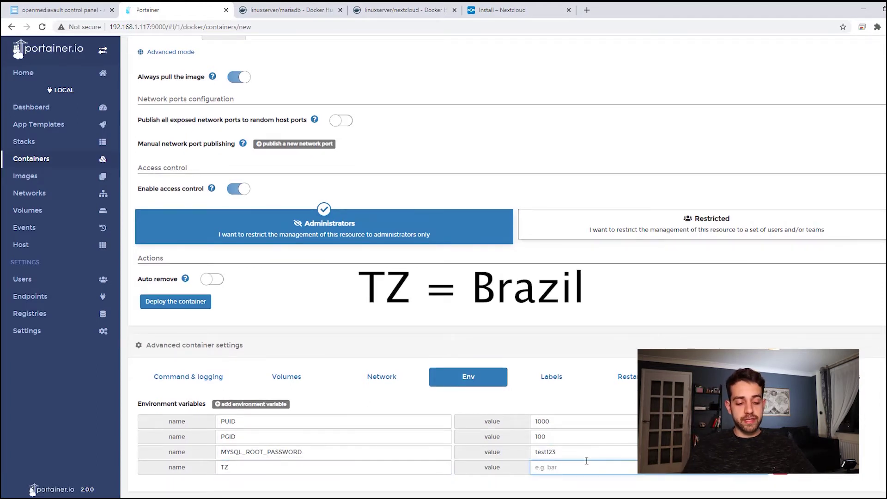
text(Brazil)
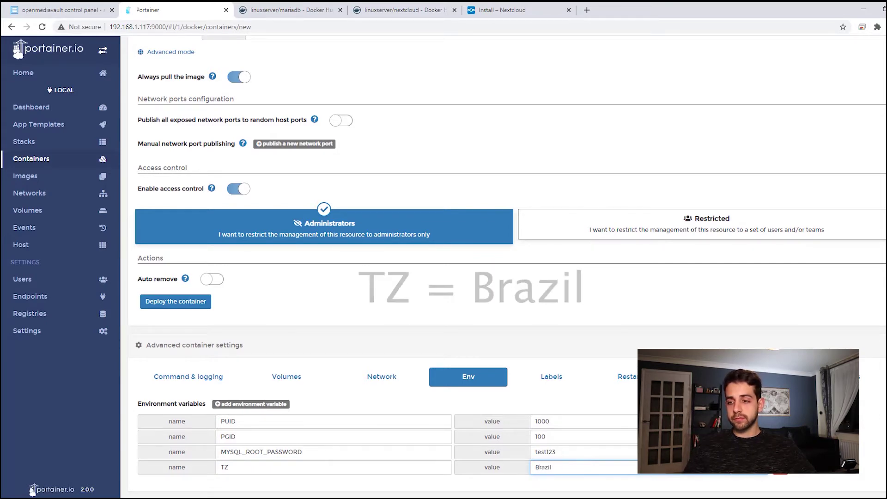
Set the restart policy to 'Unless stopped' and deploy the marianaddb container
click(629, 385)
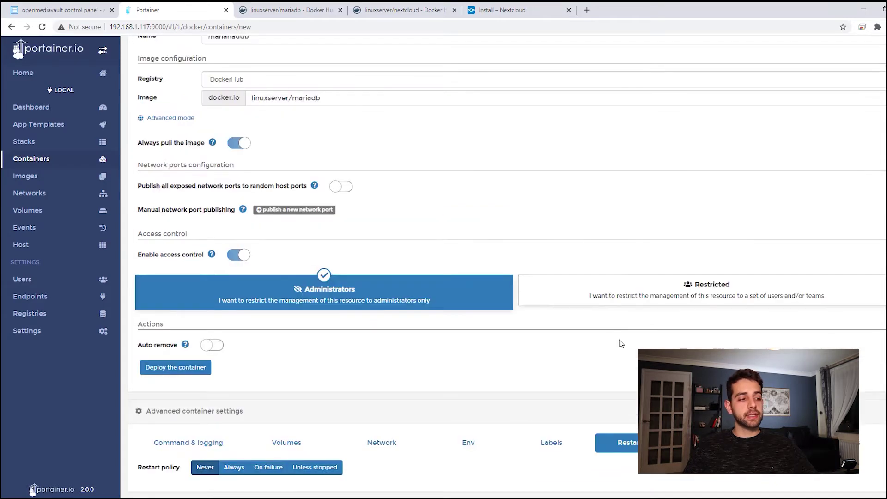
click(312, 470)
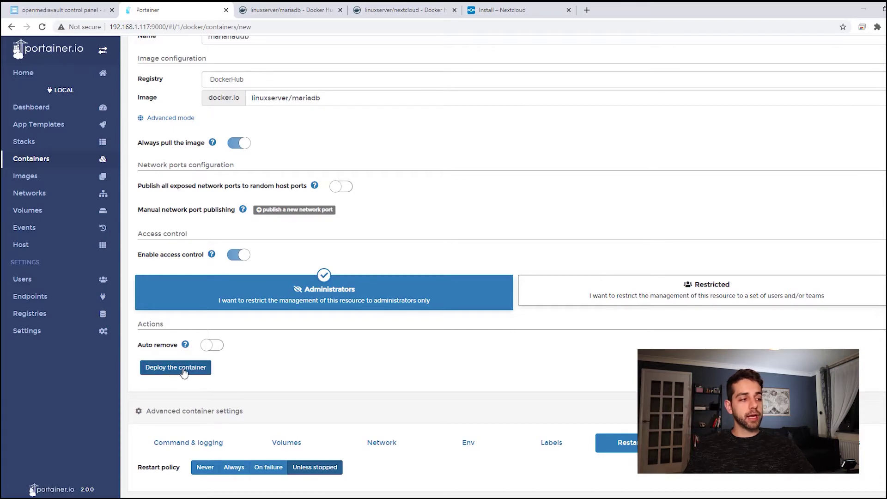
click(162, 367)
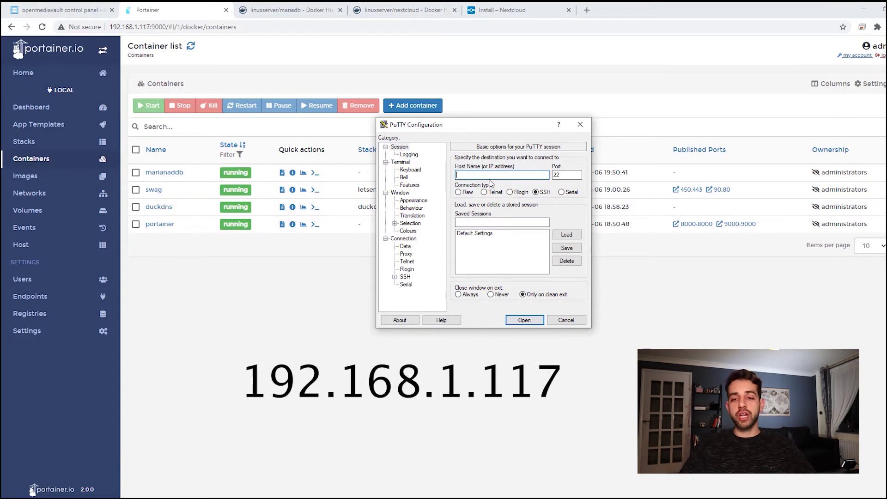
Connect to 192.168.1.117 over SSH and log in as root
text(192.168.1.117)
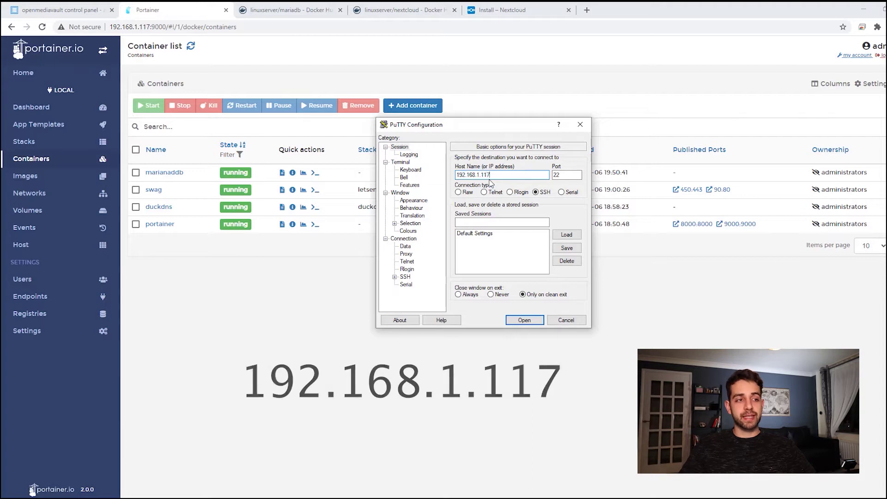
key(Return)
text(root)
key(Return)
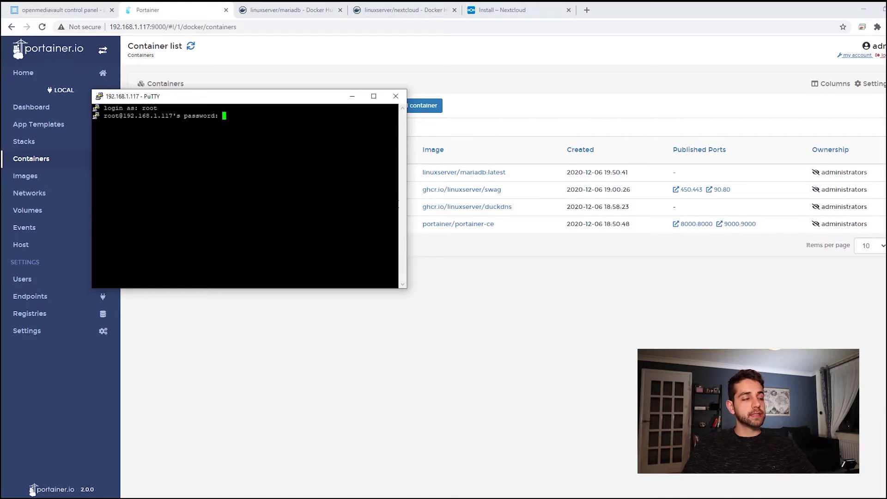
key(Return)
Enter the marianaddb container with docker exec and log into MariaDB via mysql -uroot -p
text(docker exec -it marianadb bash)
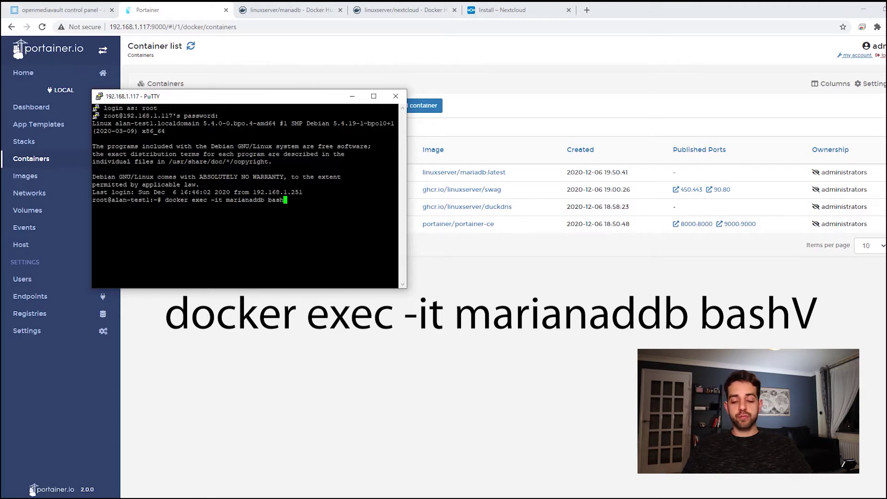
key(Return)
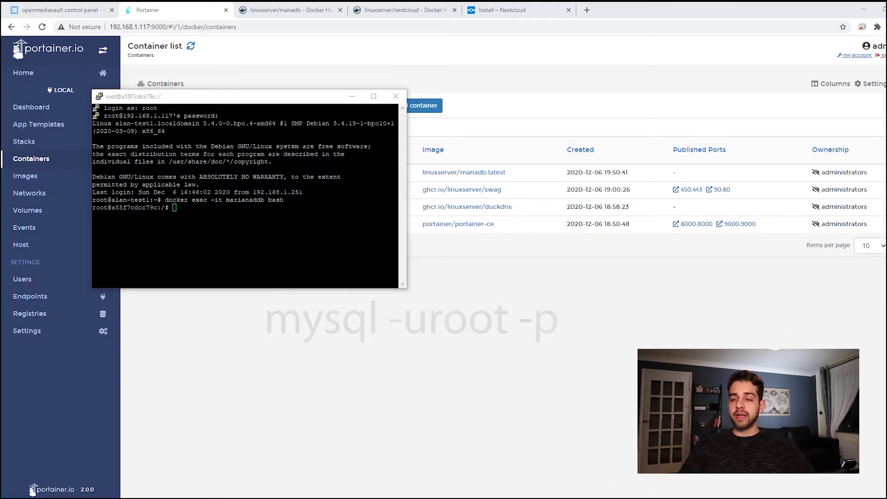
text(mysql -uroot -p)
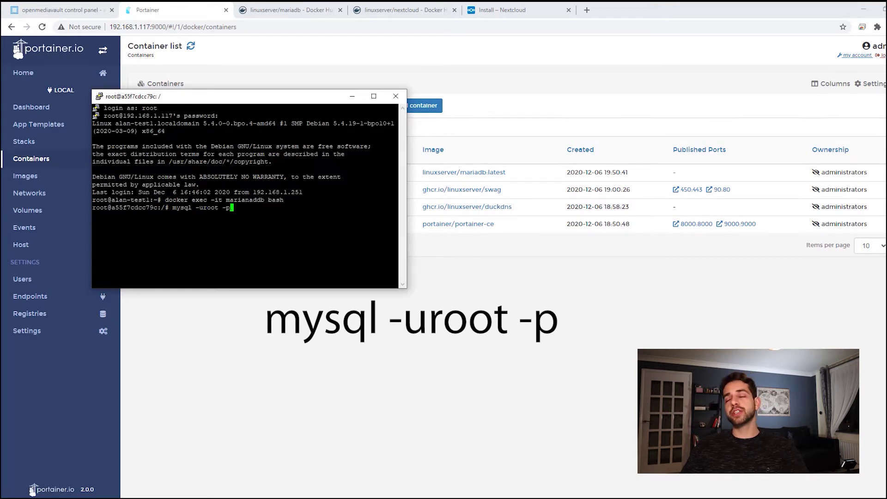
key(Return)
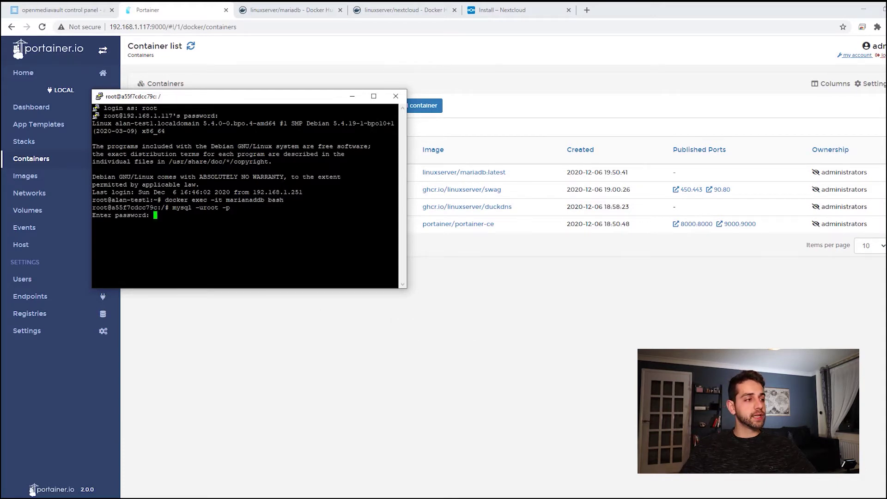
key(Return)
drag(211, 98, 347, 79)
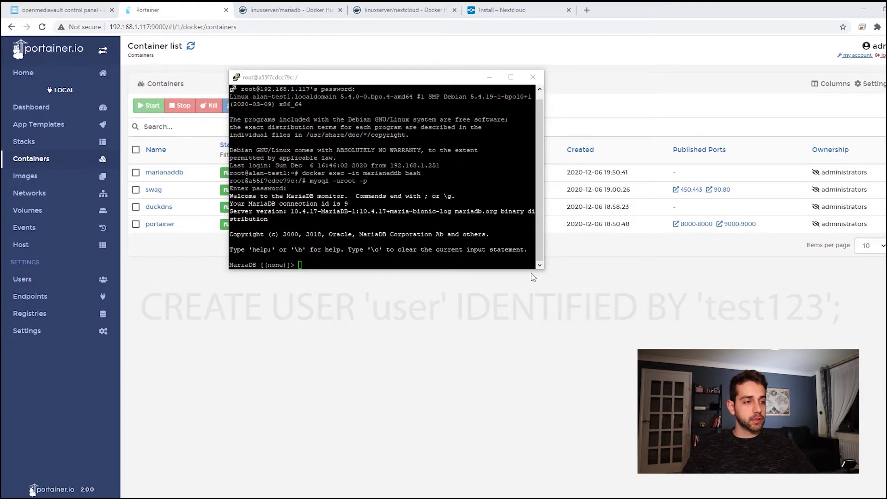
Create the database account 'user' and the nextcloud database
right_click(287, 268)
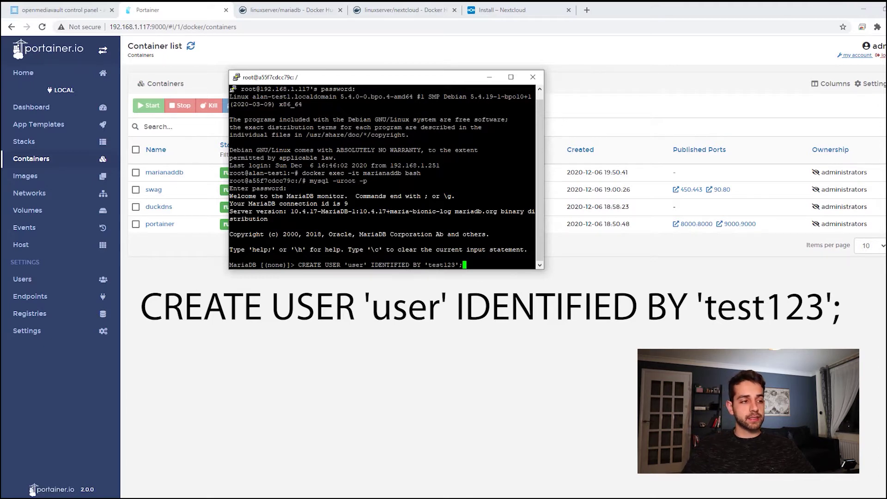
key(Return)
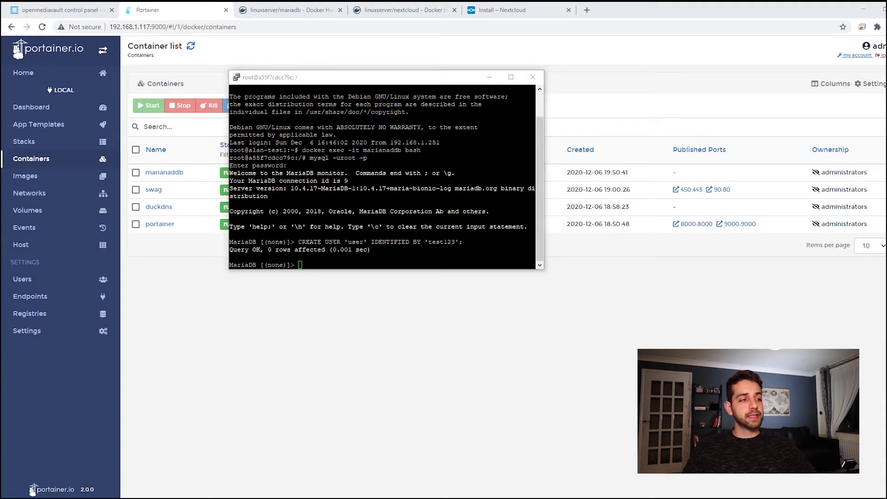
key(alt+Tab)
text(CREATE DATABASE IF NOT EXISTS nextcloud;)
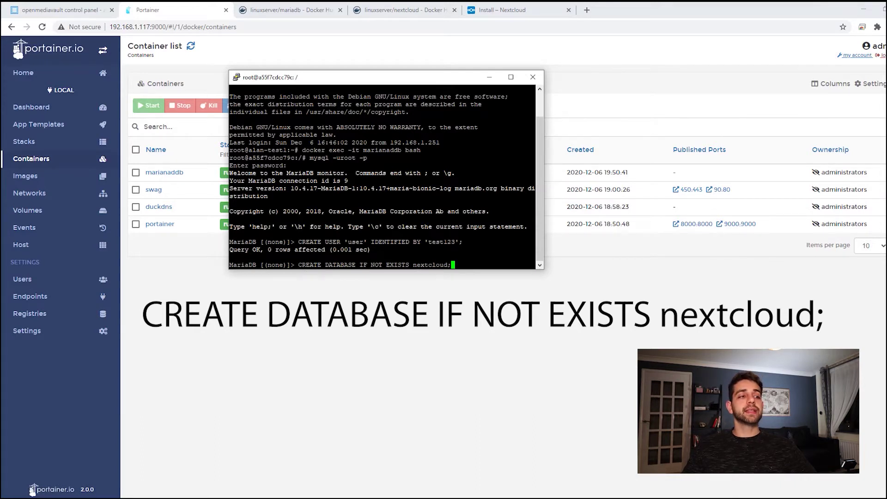
key(Return)
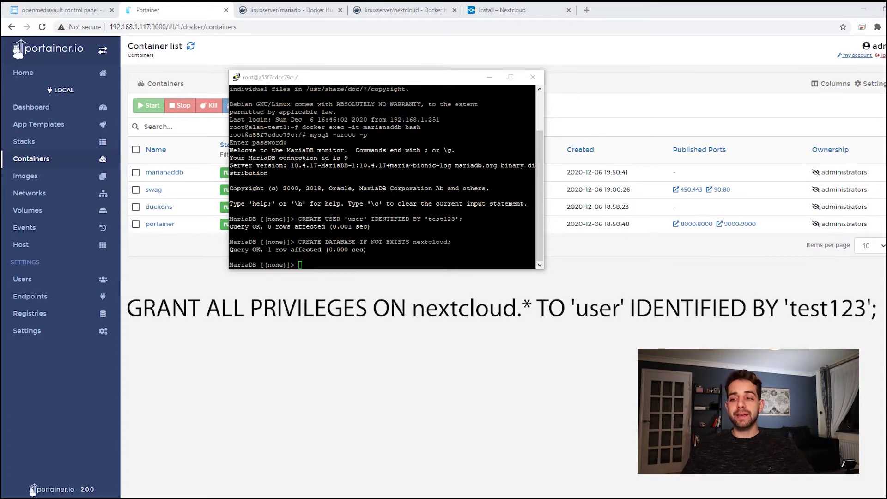
Grant 'user' all privileges on nextcloud.* and quit the MariaDB monitor
text(GARANT ALL PRIVILEGES ON nextcloud.* TO 'user' Identified BY 'test123';)
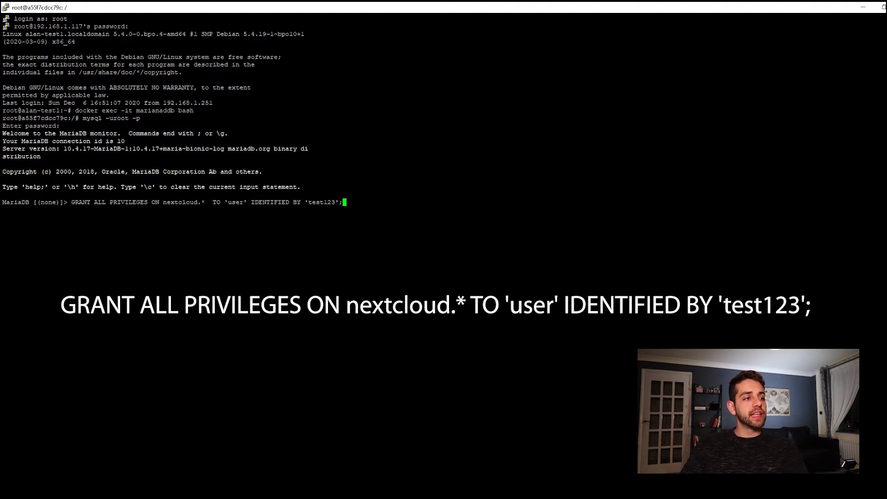
key(Return)
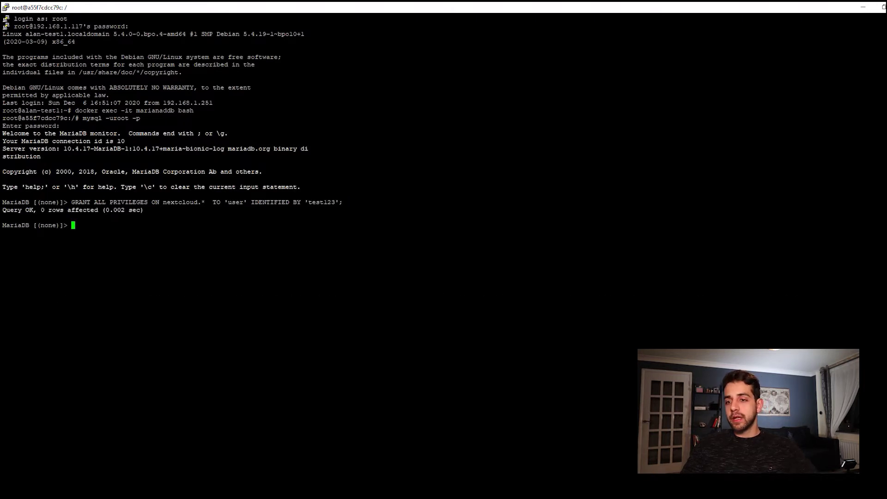
text(quit)
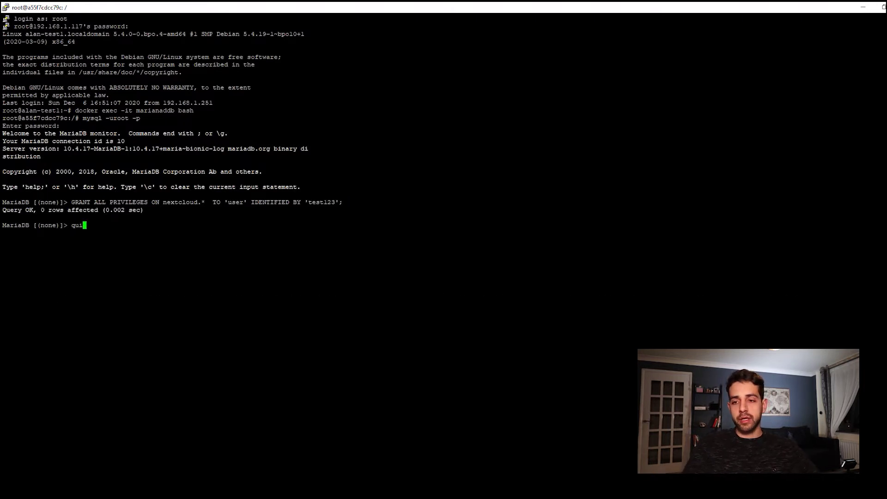
key(Return)
Exit the container shell and the SSH session
text(ext)
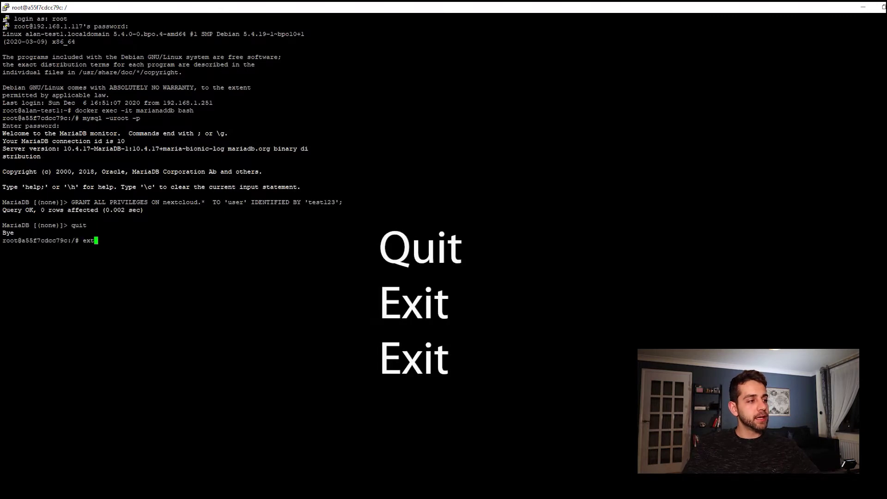
key(Return)
text(ex)
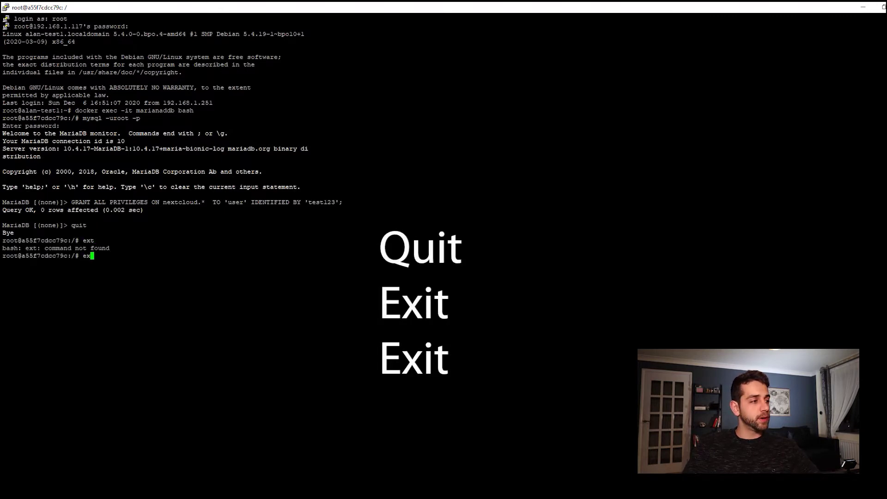
text(it)
key(Return)
text(ex)
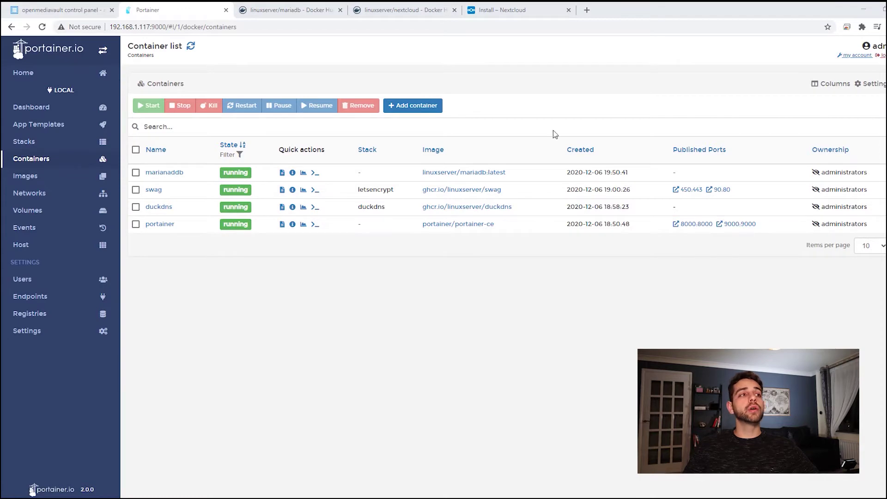
Copy the linuxserver/nextcloud docker-compose example from Docker Hub and return to Portainer
click(412, 10)
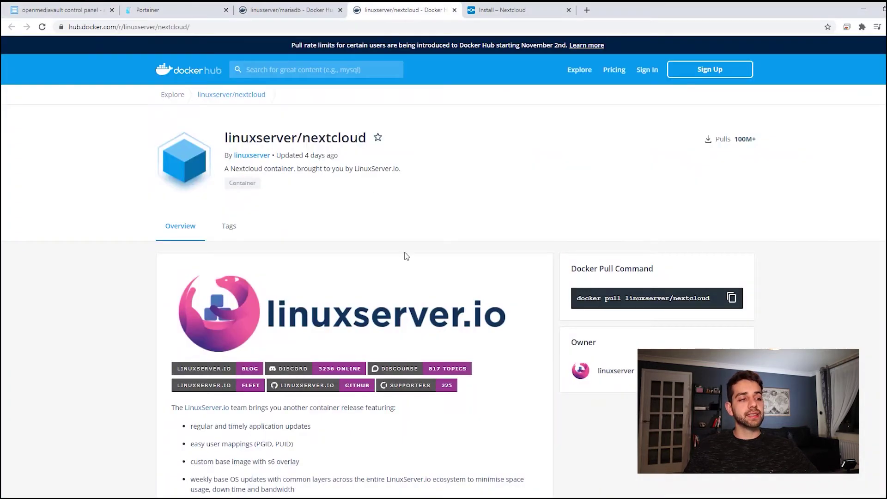
scroll(406, 256, down, 7)
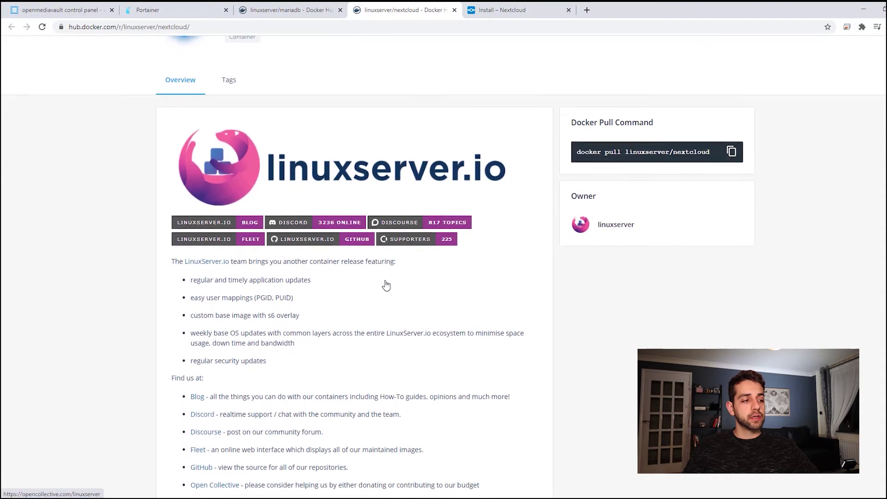
scroll(388, 292, down, 14)
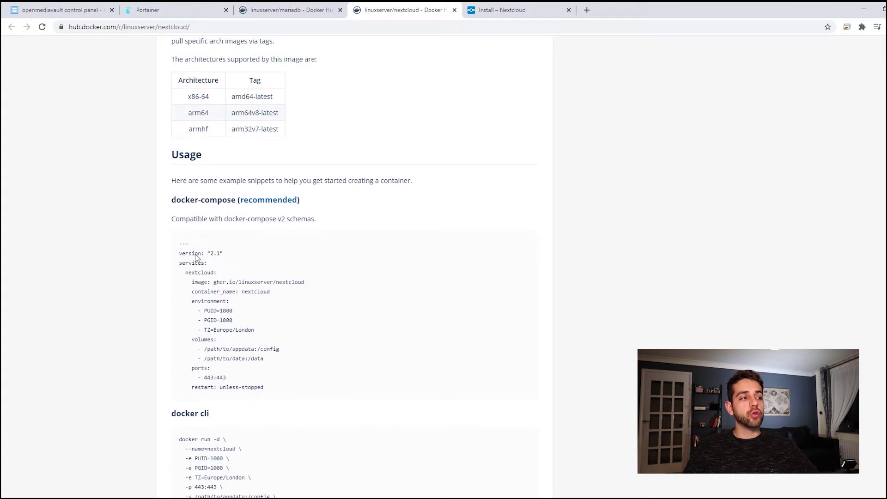
drag(178, 245, 306, 395)
key(ctrl+c)
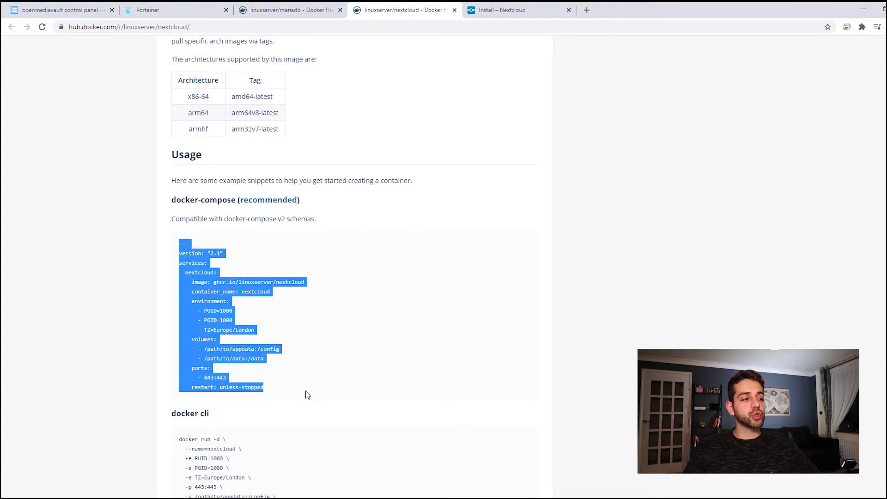
click(194, 6)
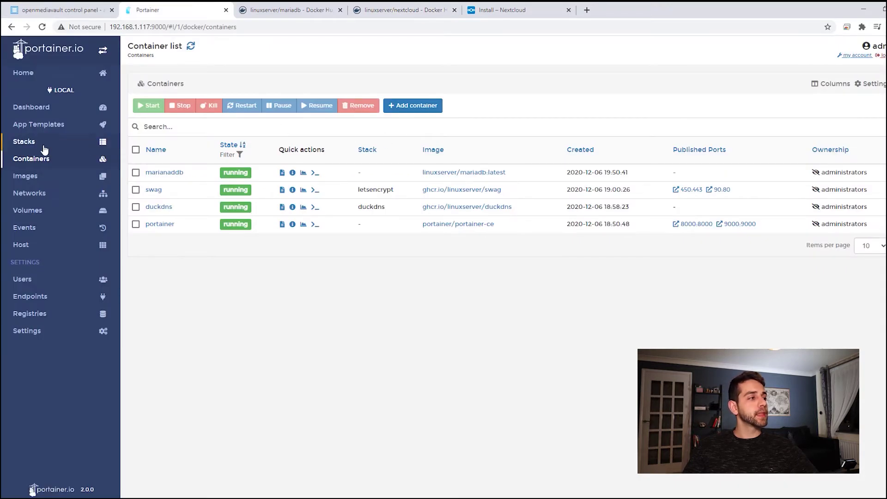
Create a stack named 'nextcloud' with the copied compose snippet pasted into the editor
click(26, 143)
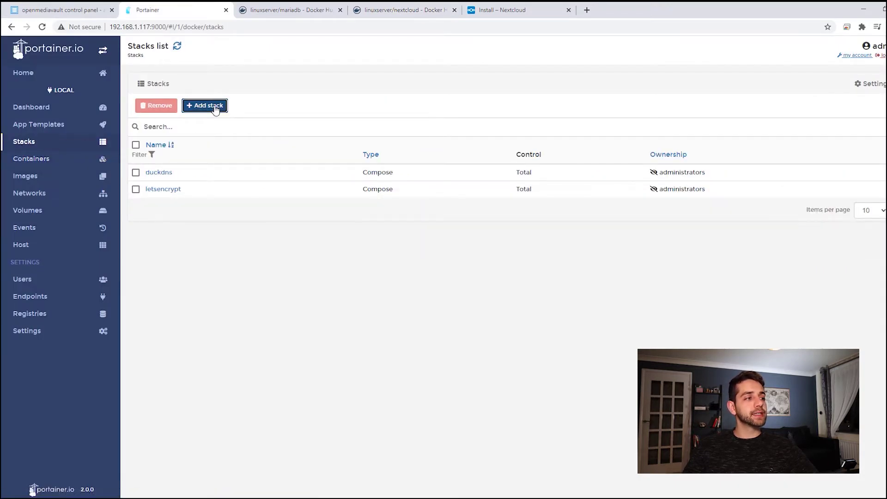
click(210, 106)
click(229, 90)
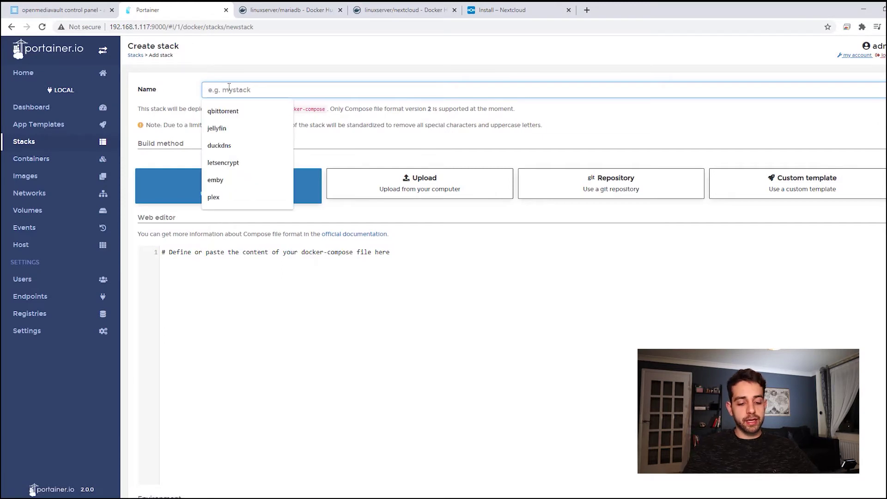
text(nextcloud)
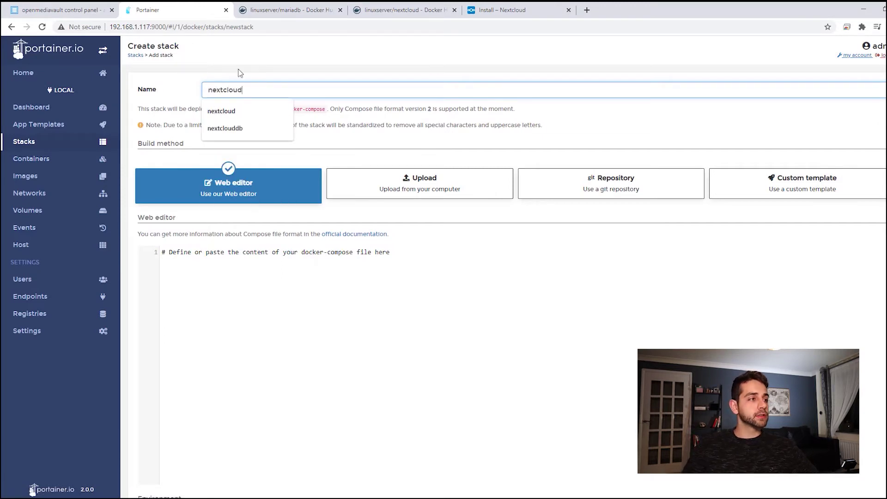
click(242, 303)
key(ctrl+v)
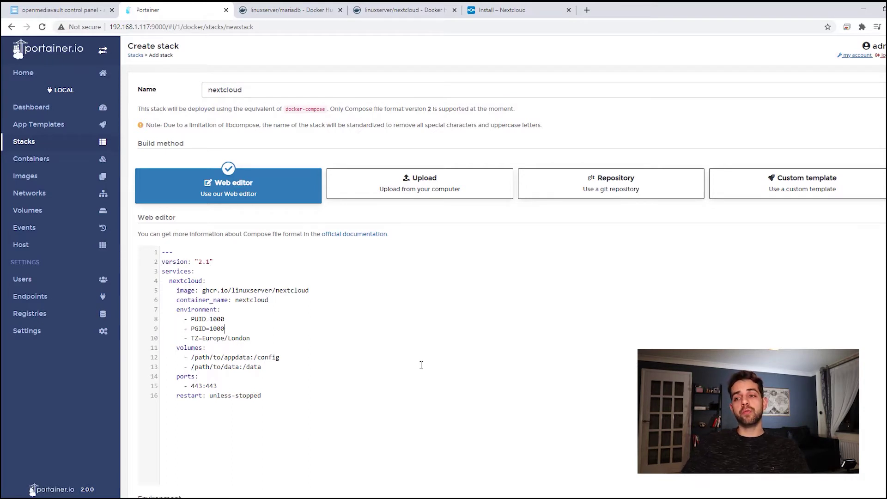
Edit the compose: PGID 100, TZ Brazil, and /config mapped to dockerapp/nextcloud
key(BackSpace)
drag(255, 340, 203, 340)
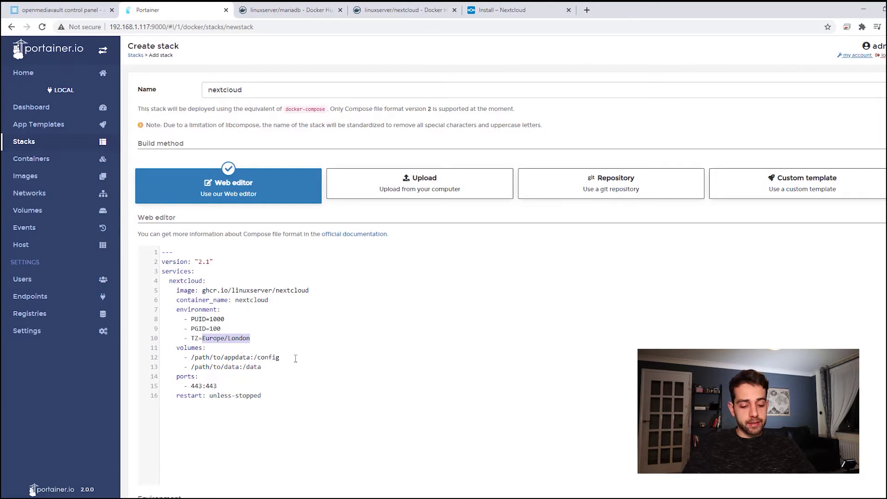
text(Brazil)
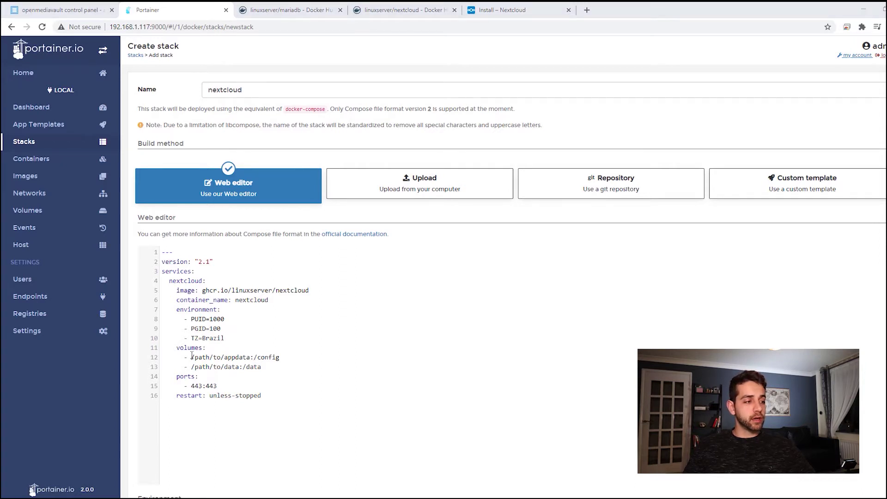
drag(191, 357, 250, 357)
text(/srv/dev-disk-by-label-data/dockerapp)
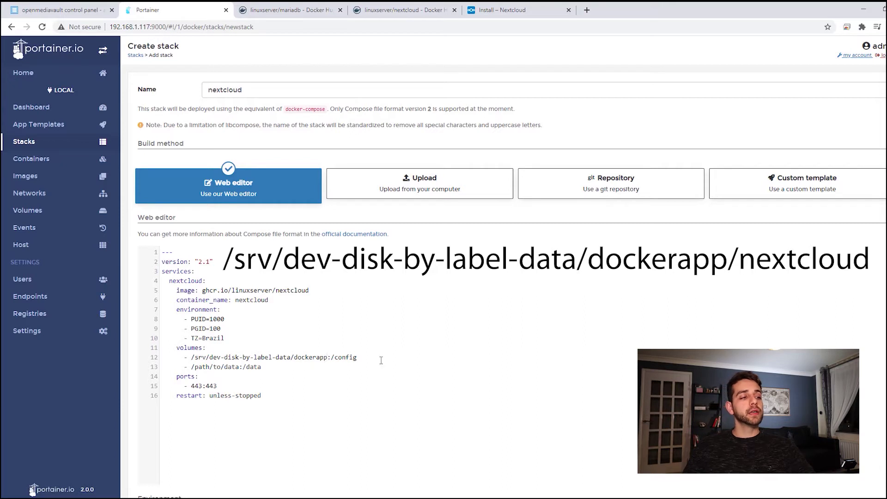
text(/)
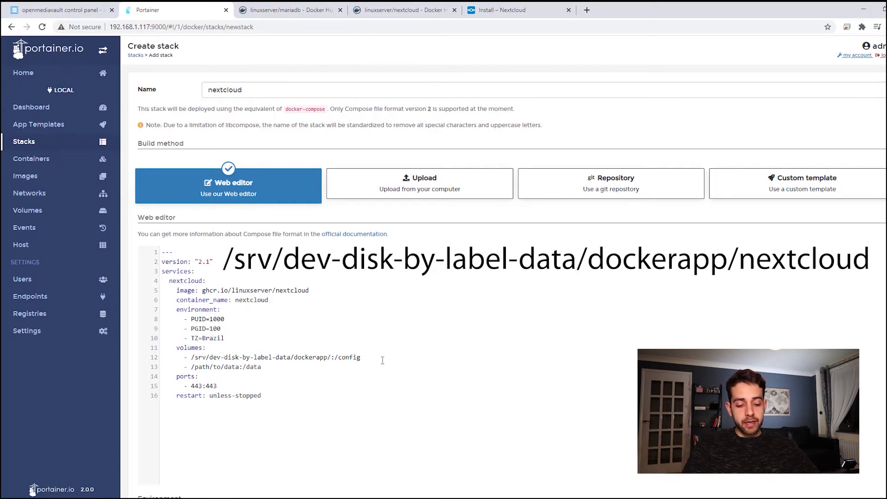
text(nextcloud)
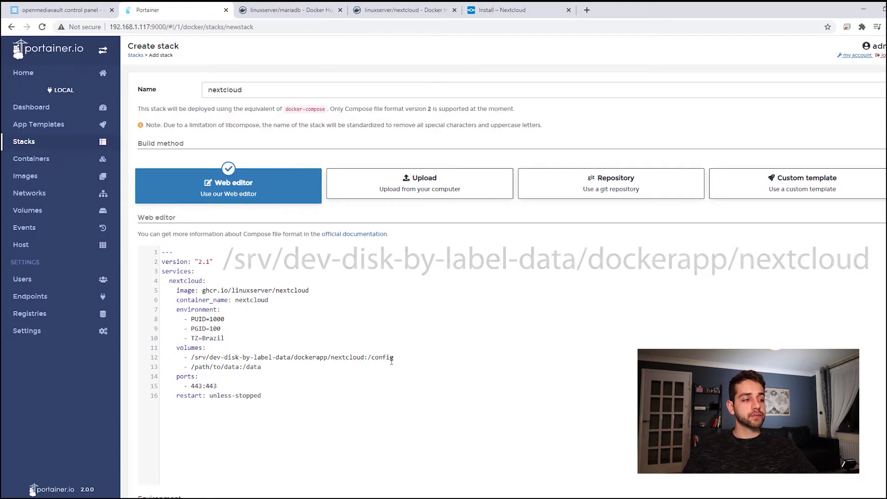
drag(192, 367, 240, 368)
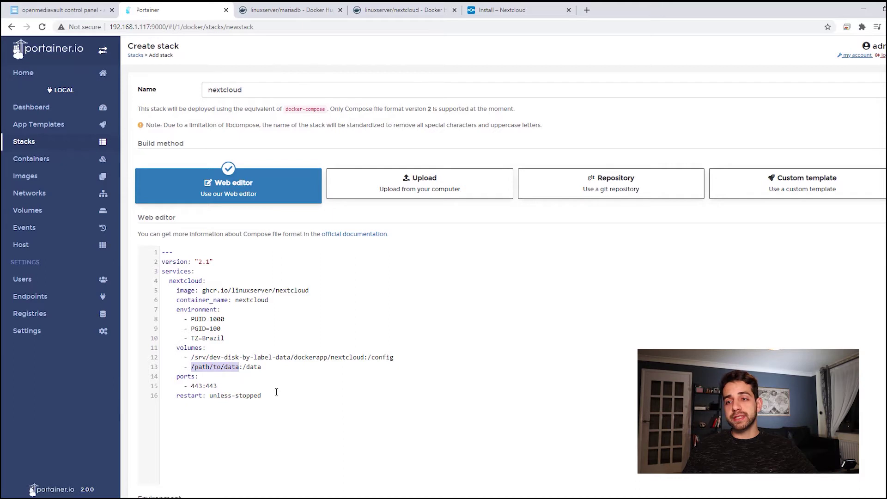
click(82, 6)
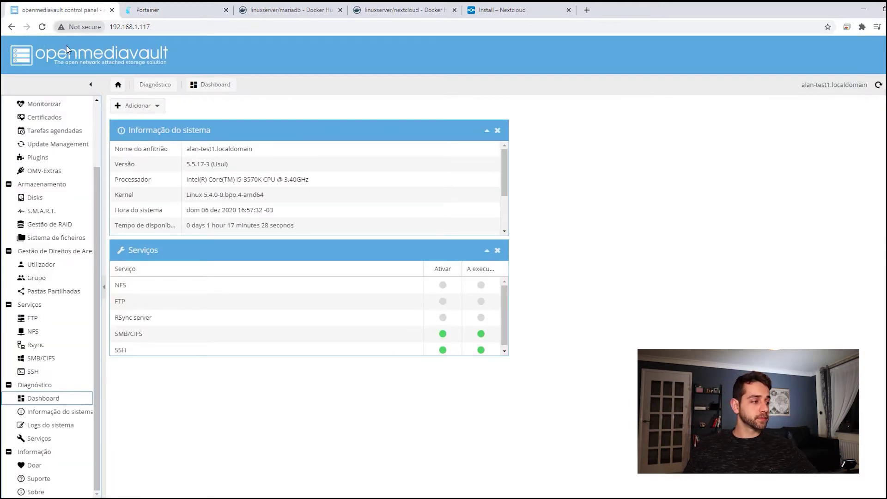
Create shared folder 'nextcloud' on the data device, then view the SMB/CIFS settings
click(76, 297)
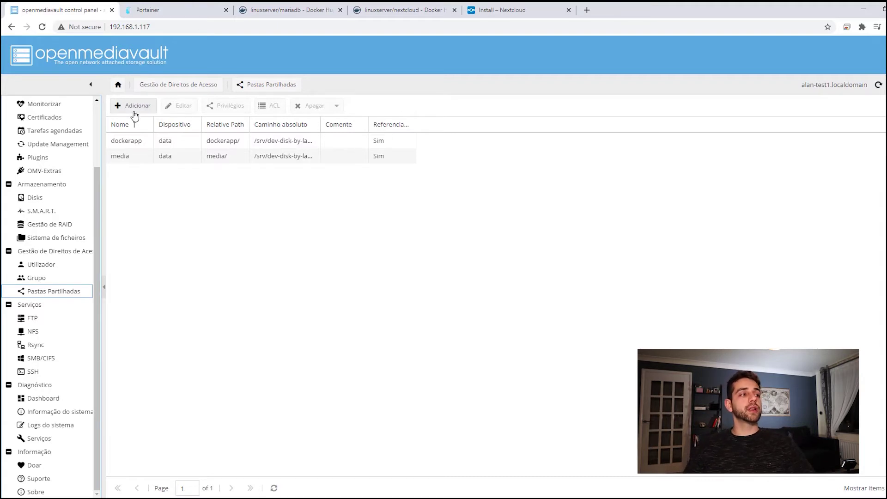
click(132, 109)
click(470, 179)
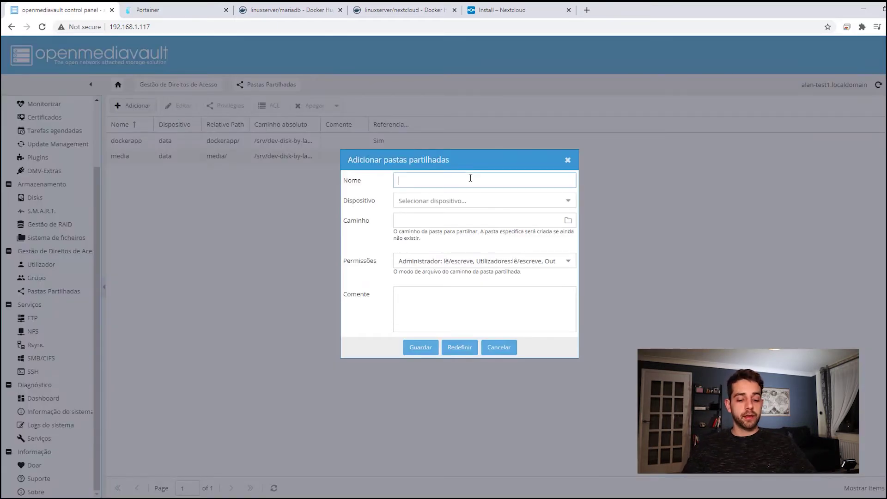
text(nextcloud)
click(461, 201)
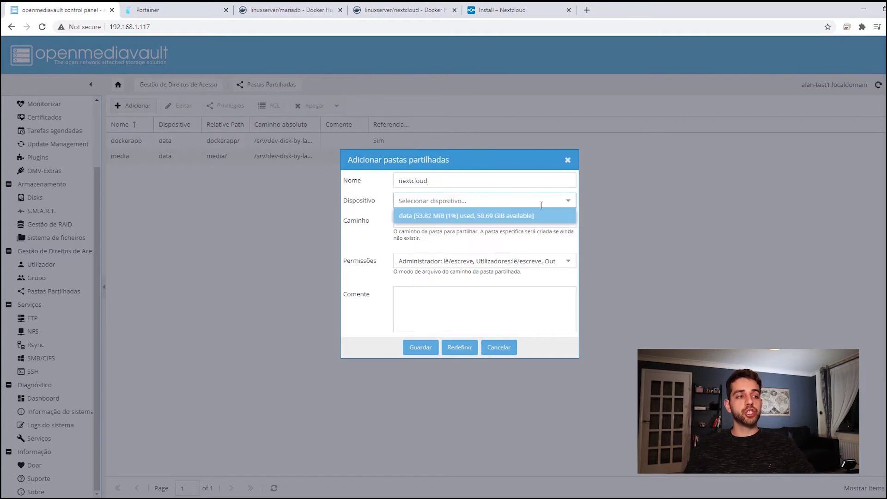
click(468, 220)
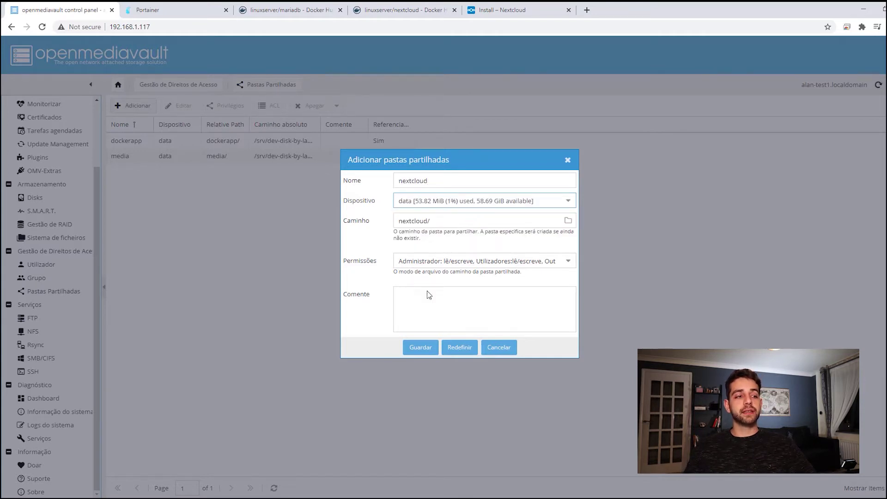
click(422, 352)
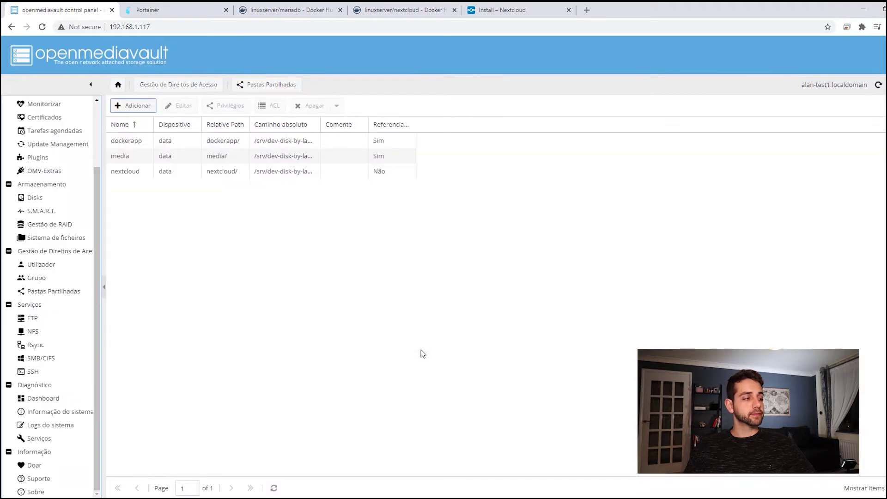
click(57, 363)
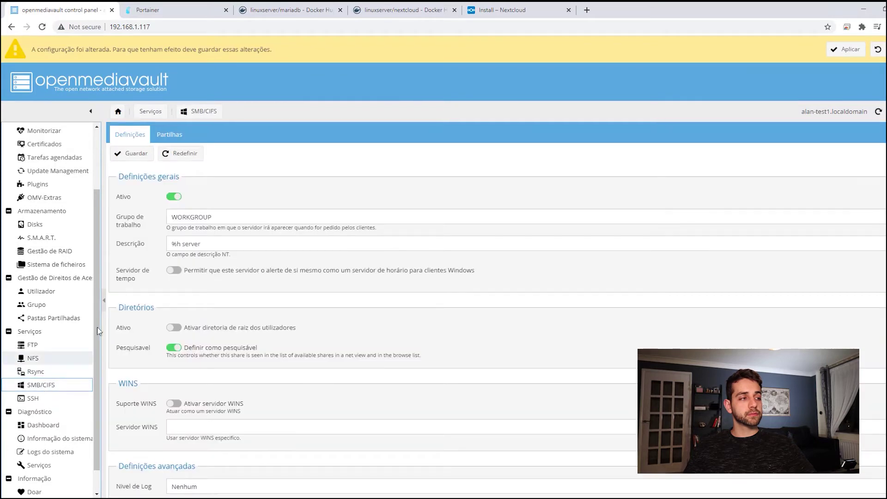
Add a new SMB share for the nextcloud folder and save it
click(165, 135)
click(132, 153)
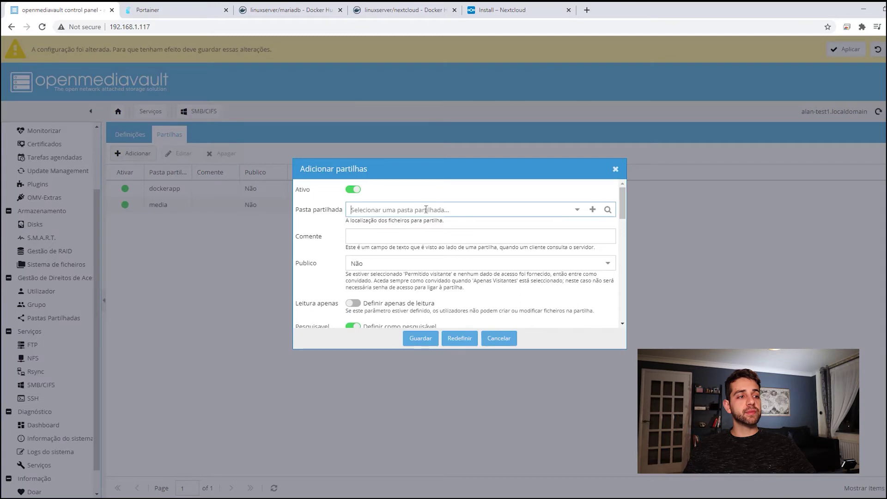
click(577, 209)
click(410, 255)
click(421, 338)
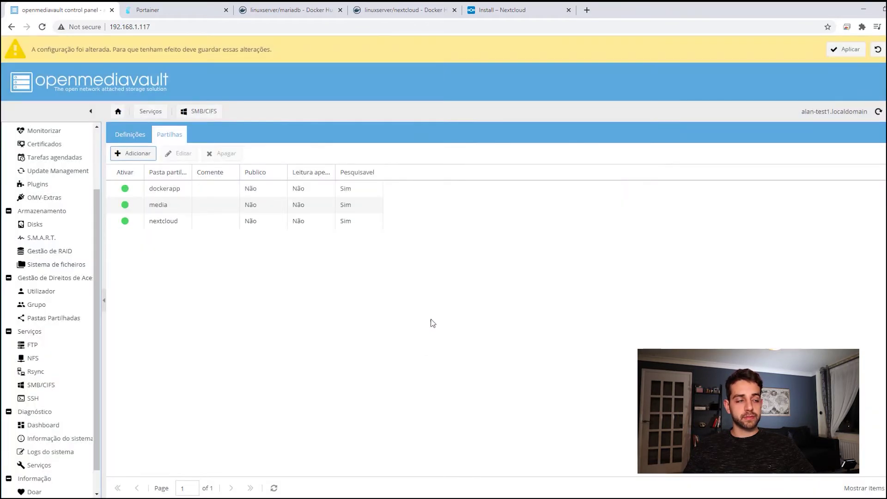
Apply the pending changes and widen Caminho absoluto to show /srv/dev-disk-by-label-data/nextcloud
click(853, 49)
click(439, 293)
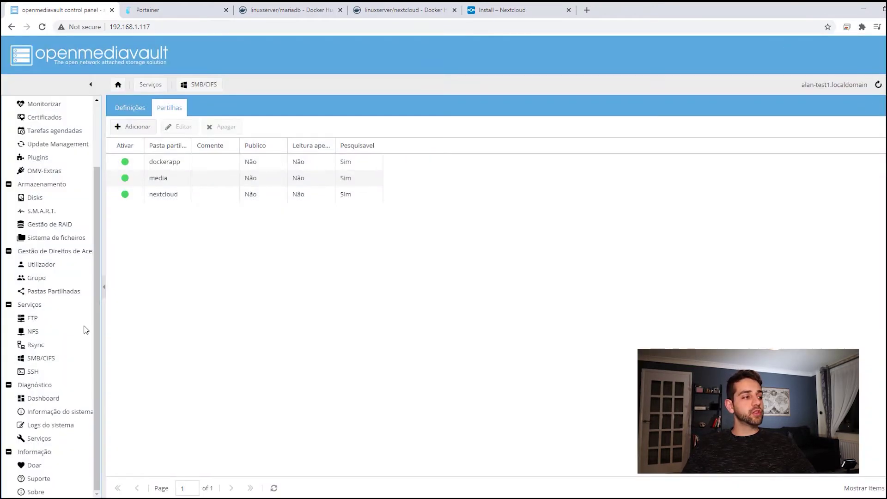
click(67, 292)
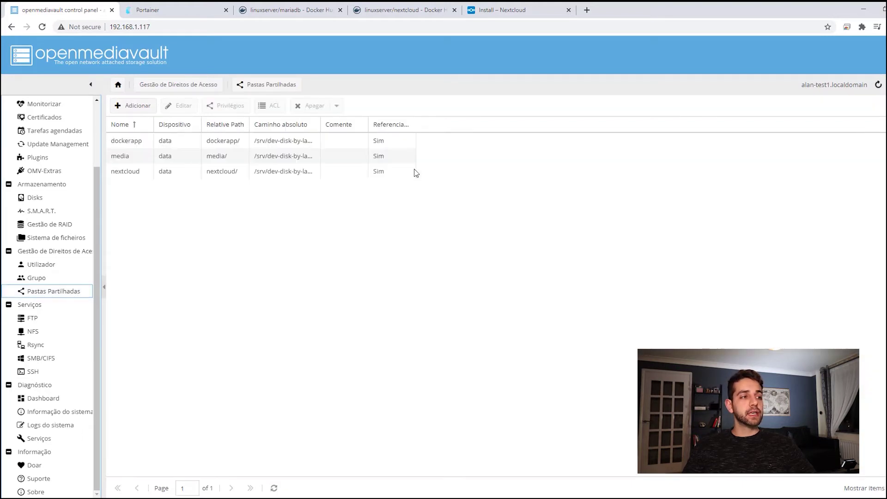
drag(322, 125, 438, 129)
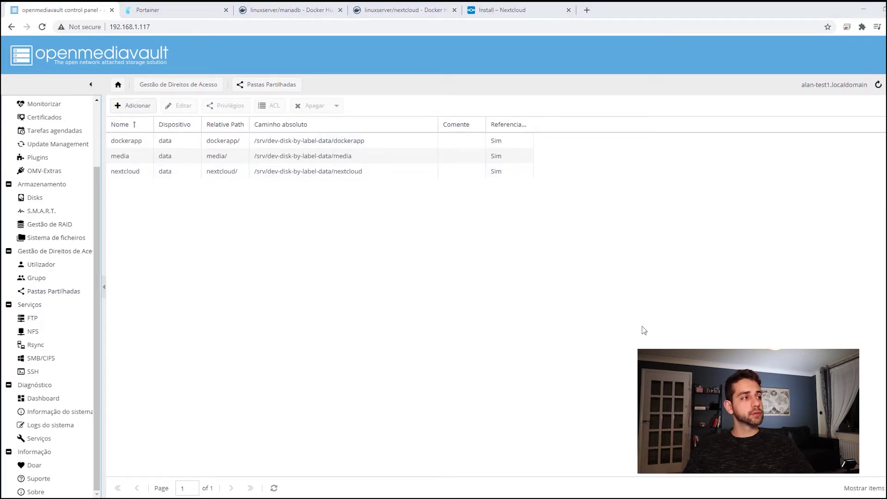
Replace the /path/to/data placeholder with the nextcloud share path /srv/dev-disk-by-label-data/nextcloud
click(196, 6)
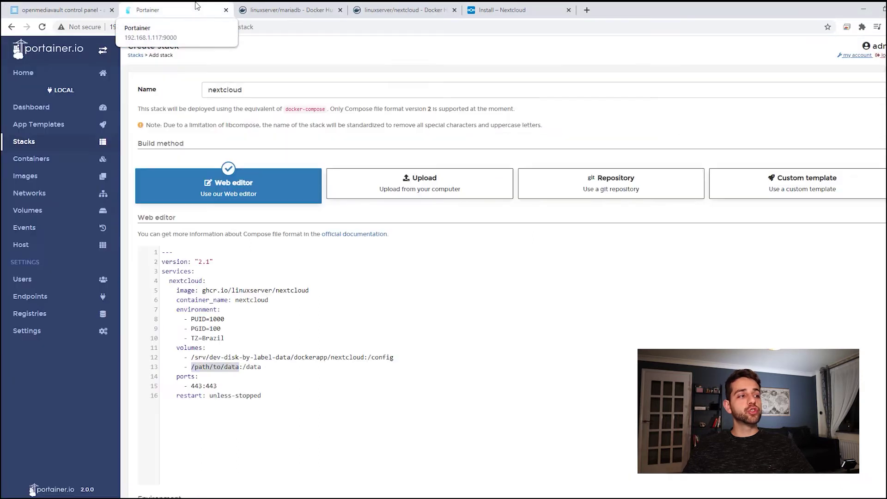
drag(238, 372, 192, 367)
text(/srv/dev-disk-by-label-data/nextcloud)
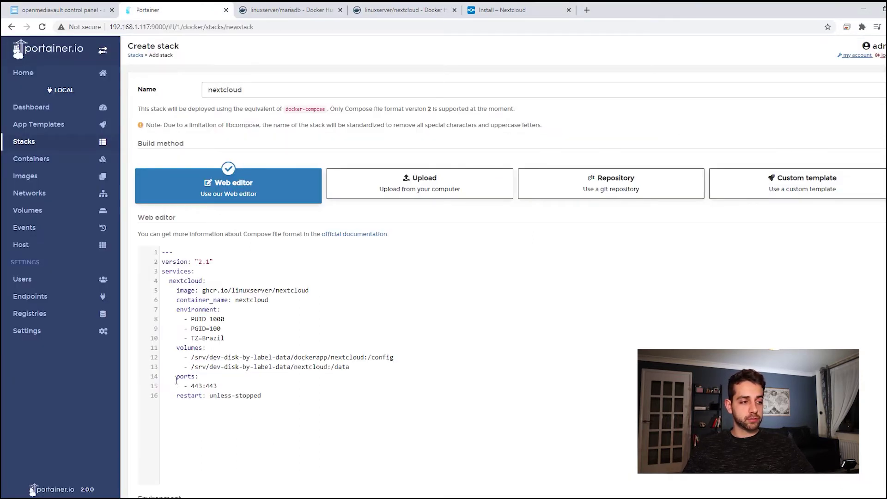
click(357, 368)
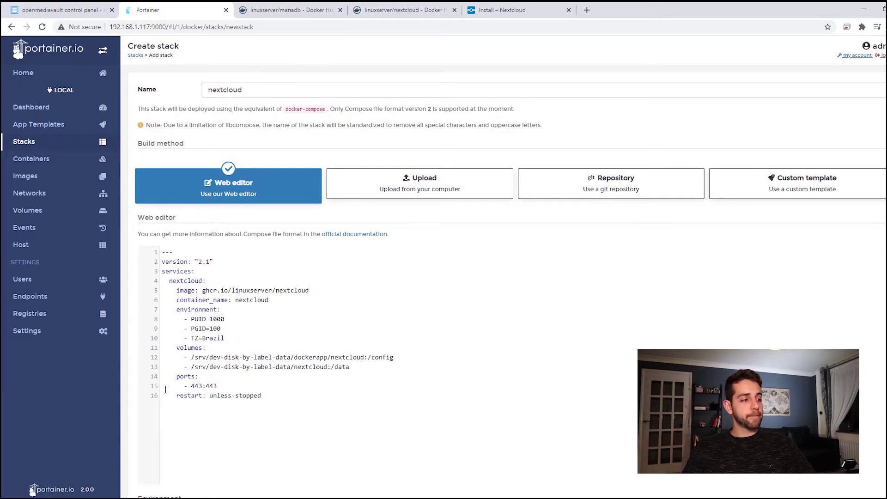
Change the port mapping to 444:443 and deploy the nextcloud stack
click(200, 386)
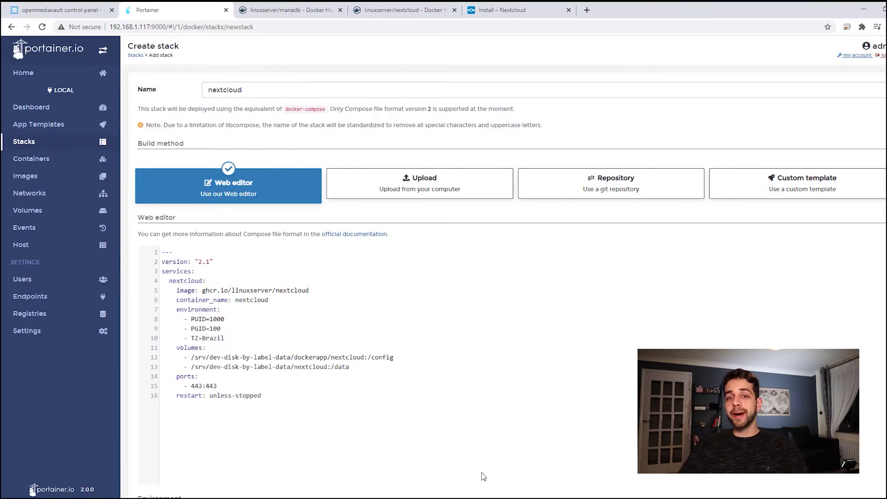
key(Delete)
text(4)
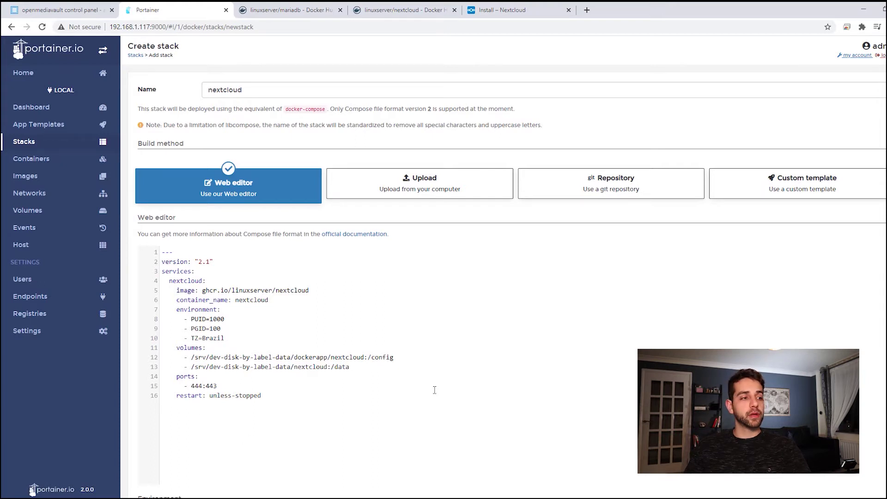
scroll(431, 400, down, 4)
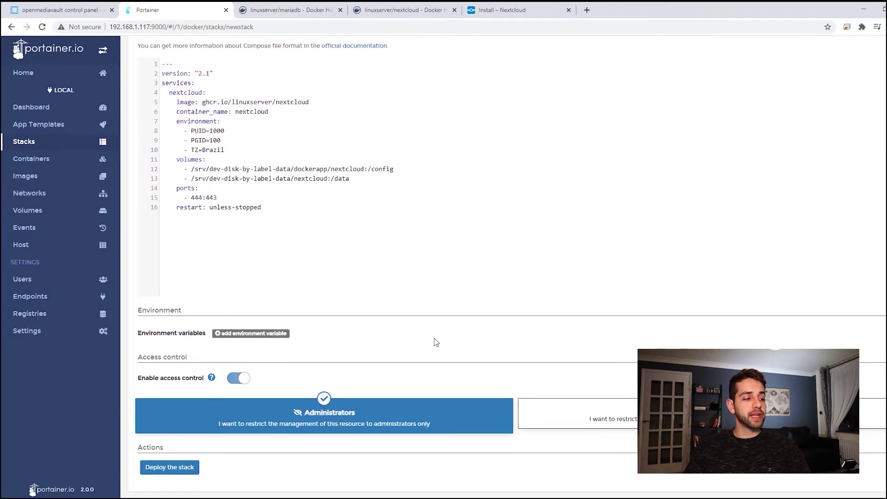
click(177, 468)
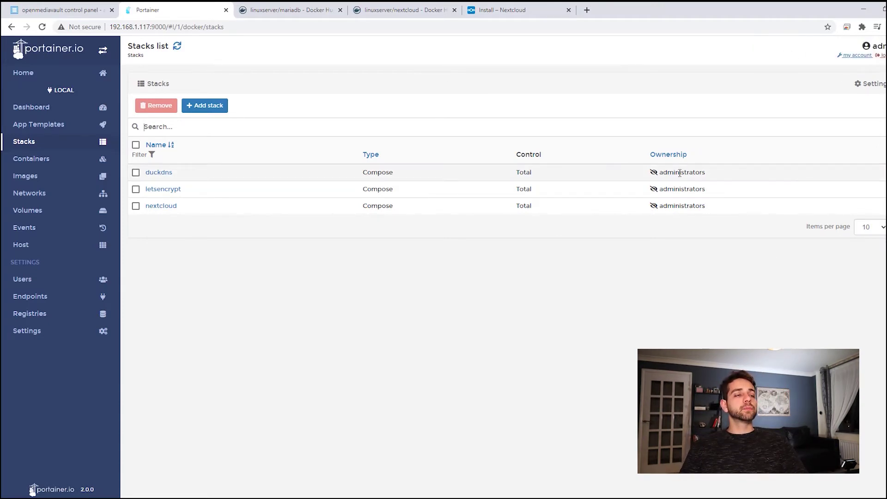
click(40, 159)
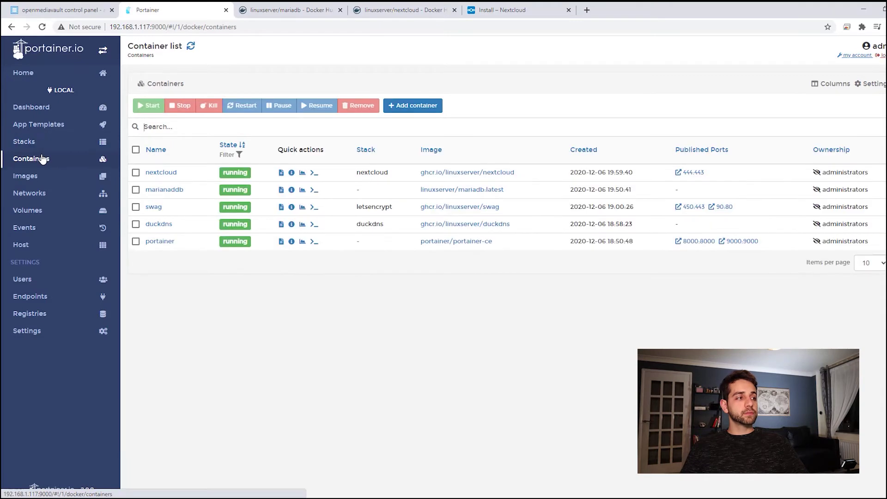
click(167, 174)
click(151, 275)
scroll(250, 323, down, 1)
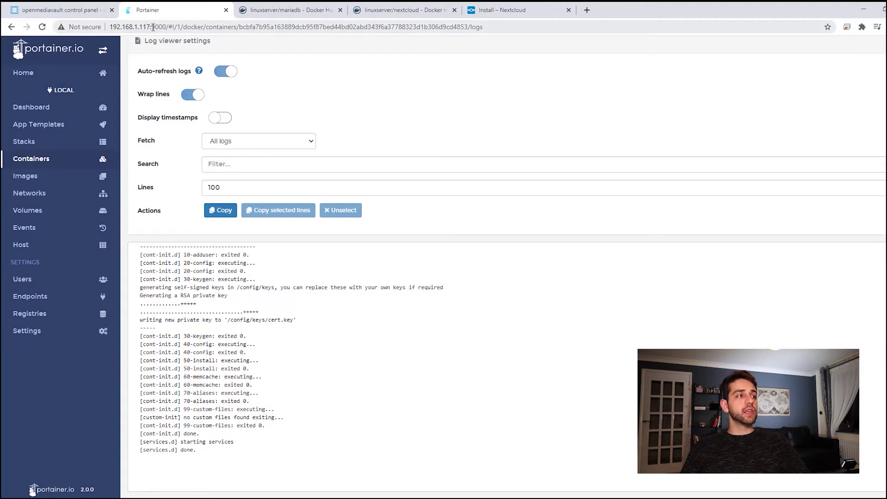
click(153, 27)
text(https://192.168.1.117:444)
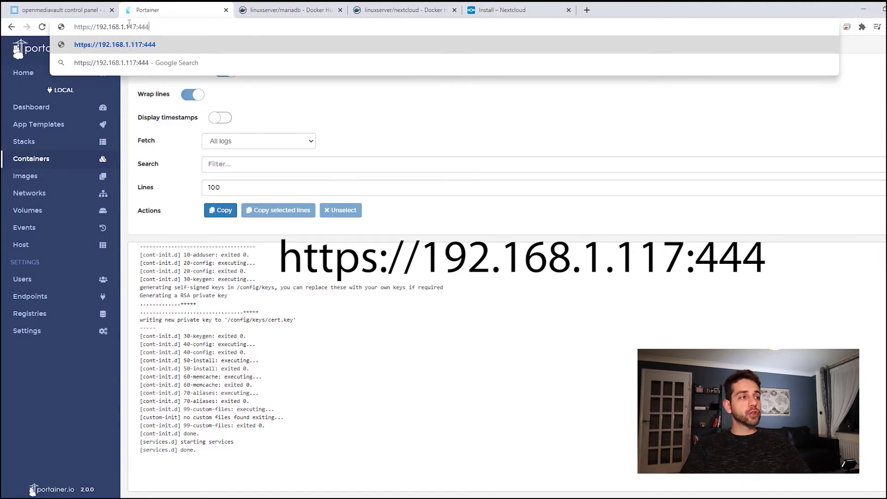
key(Return)
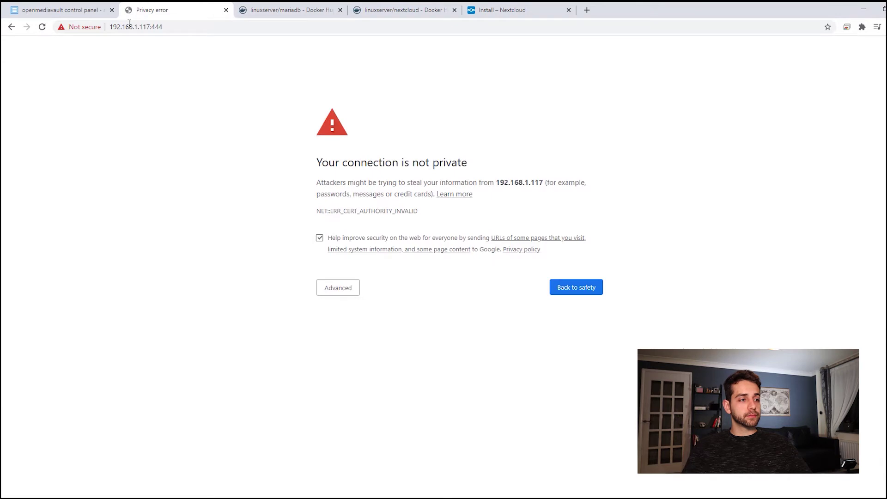
click(348, 290)
click(364, 361)
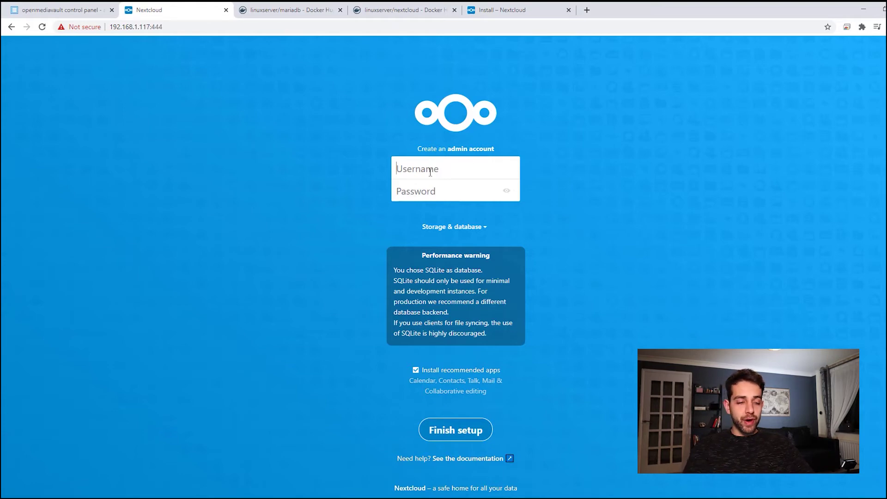
Enter the new admin account's username and password
text(user)
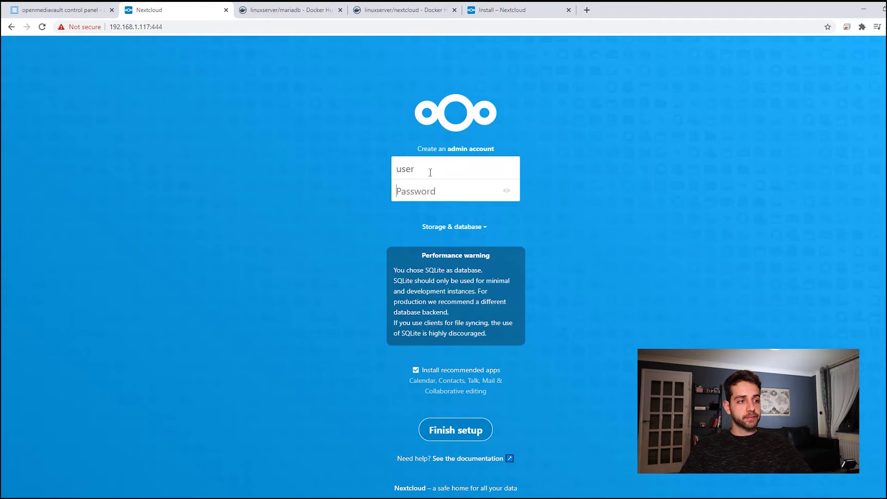
key(Tab)
text(•••••)
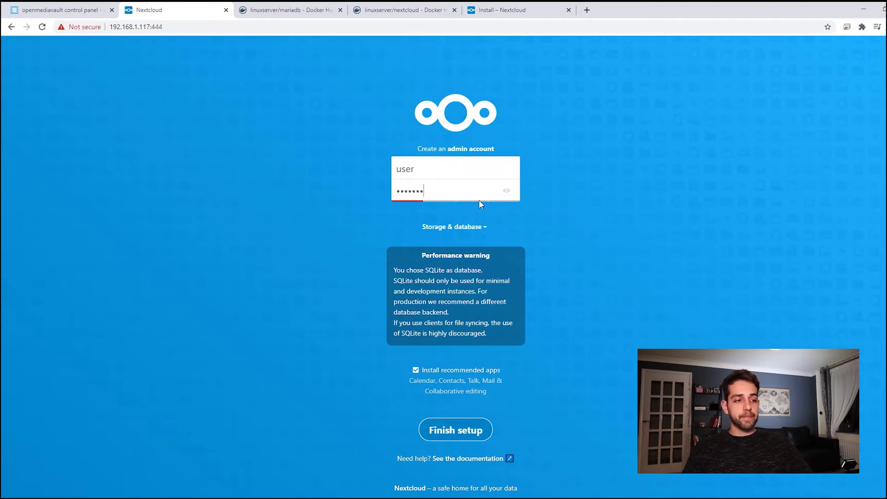
scroll(479, 199, down, 1)
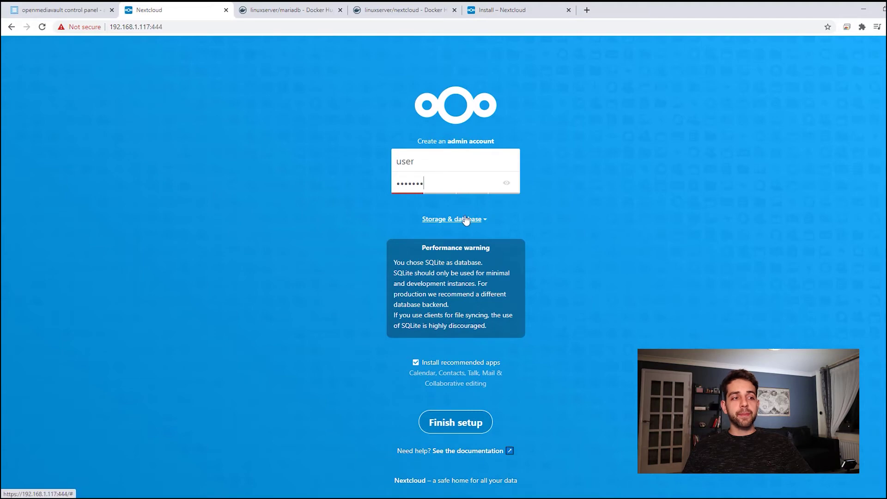
Choose MySQL/MariaDB, fill in the nextcloud database details and host 192.168.1.117:3306, and finish setup
click(476, 220)
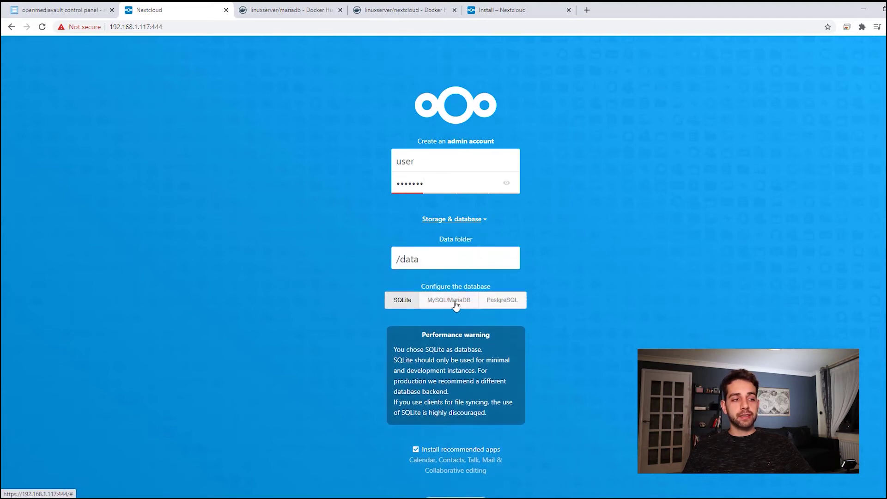
click(450, 306)
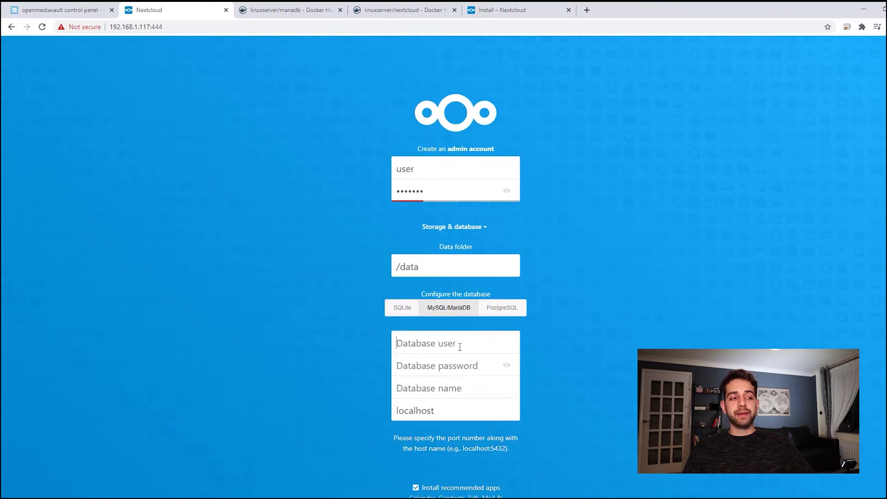
text(user)
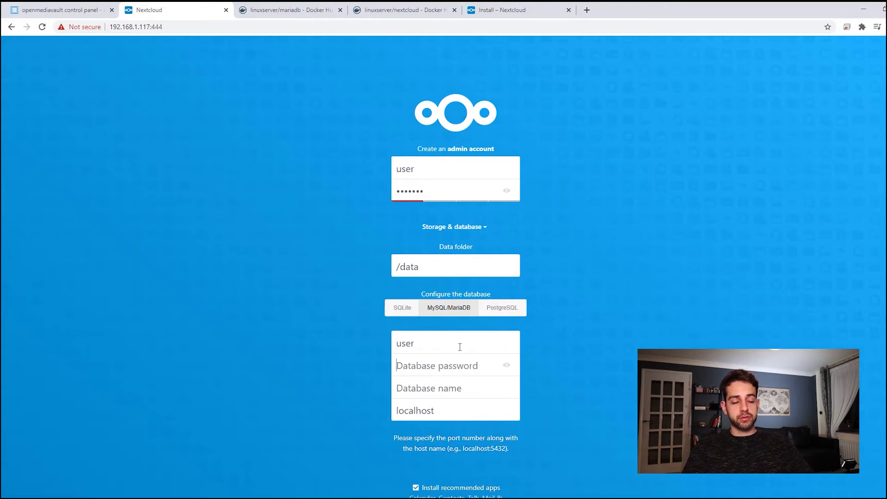
text(p)
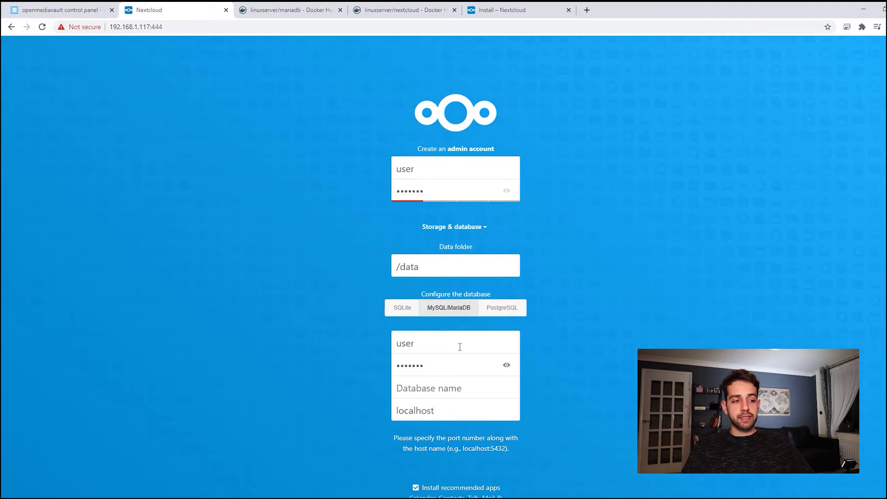
text(nextcloud)
key(Tab)
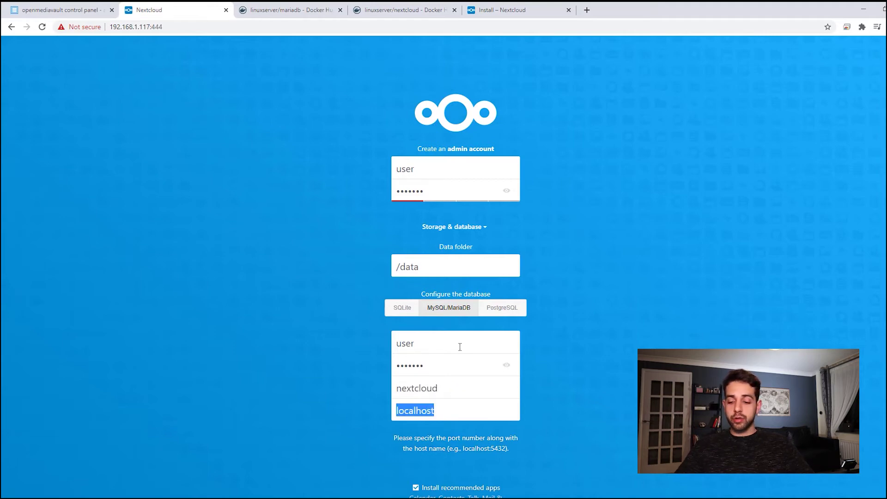
text(192.1)
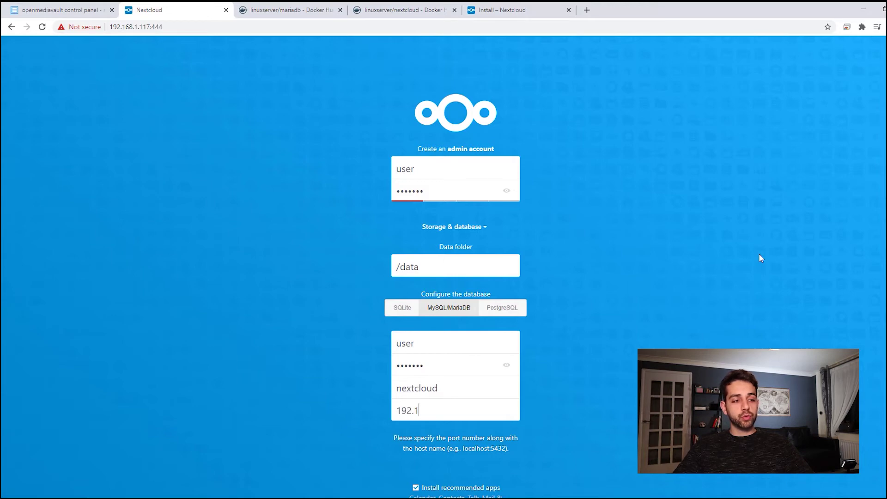
text(68.1.117:3306)
scroll(526, 366, down, 3)
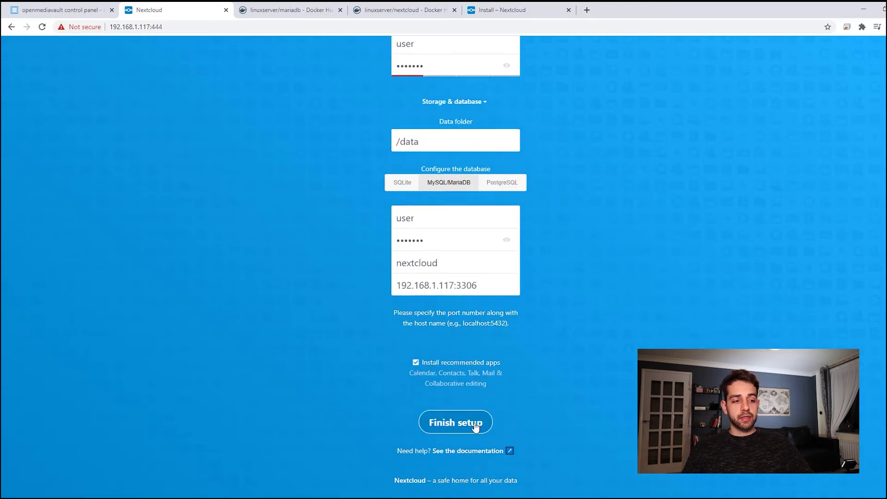
click(476, 421)
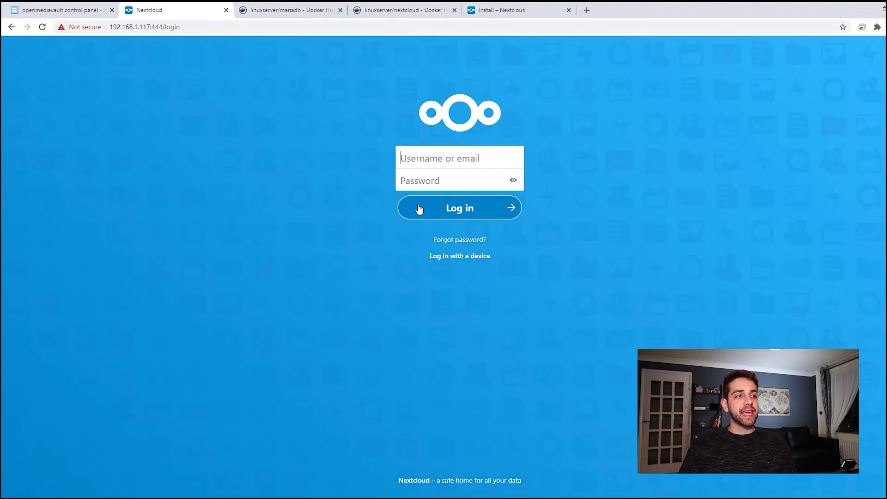
Sign in to Nextcloud with the admin username and password
click(449, 150)
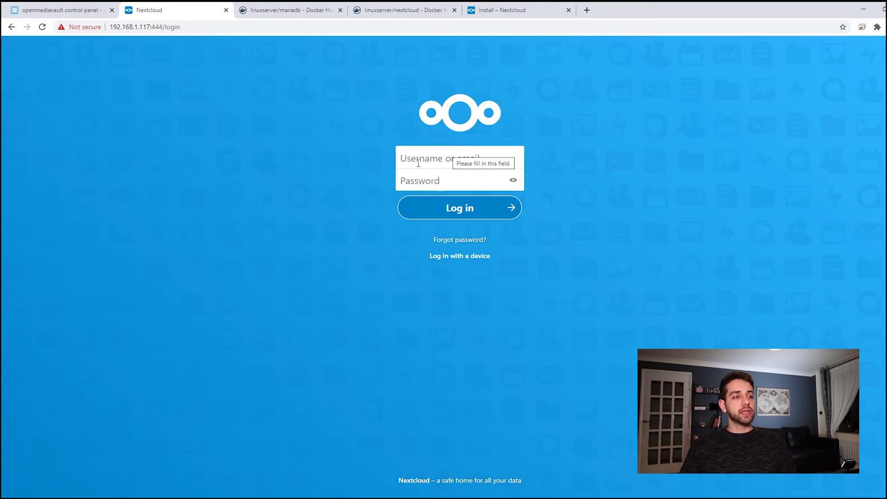
text(user)
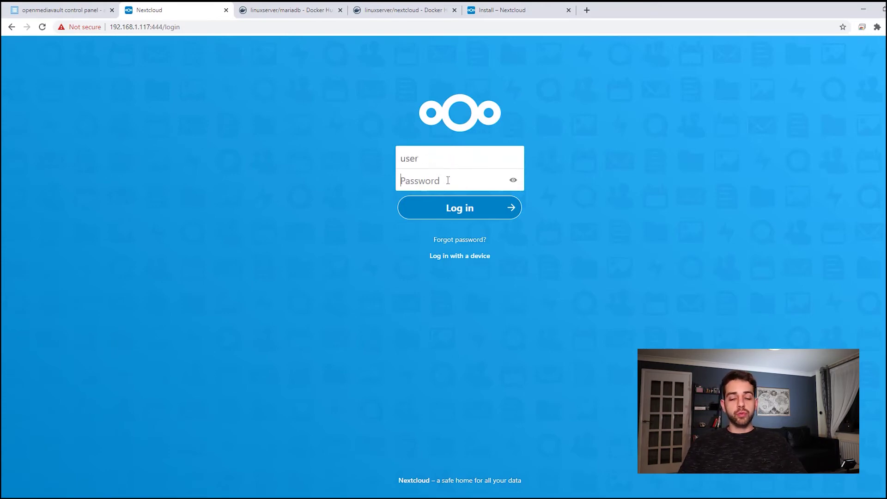
click(448, 180)
text(•••••)
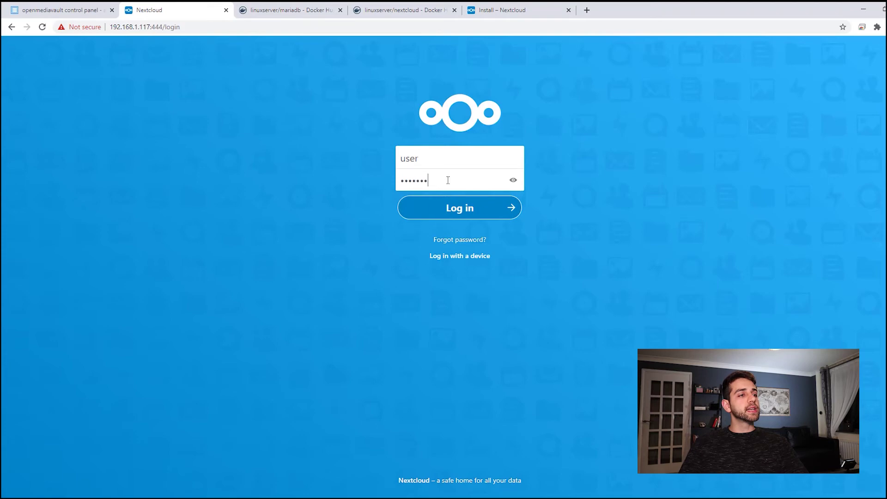
text(••)
key(Return)
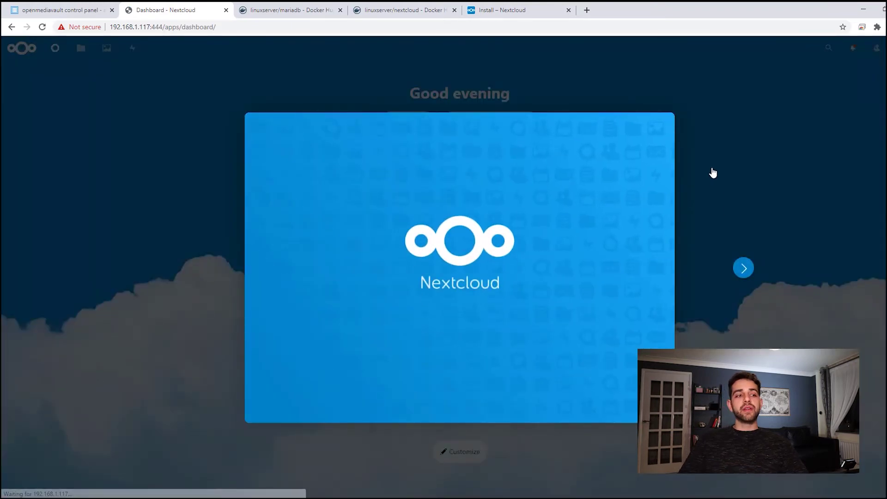
Page through the four welcome slides and close the tour with Start using Nextcloud
click(743, 268)
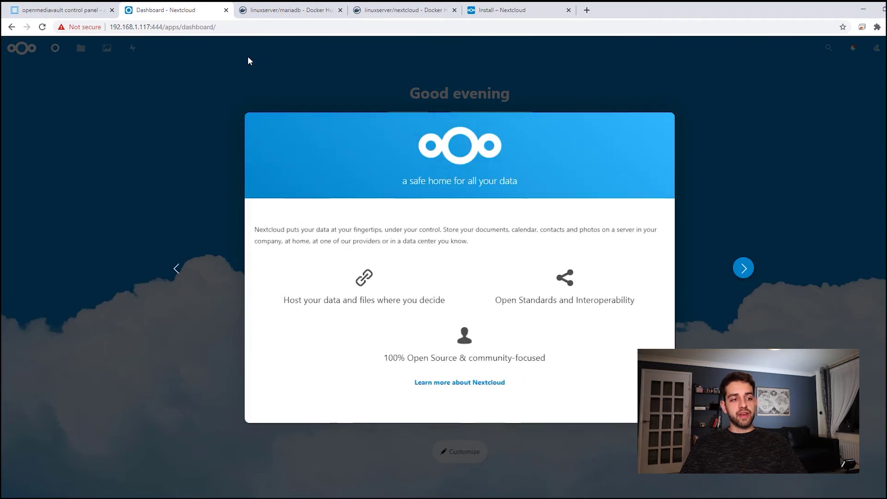
click(743, 267)
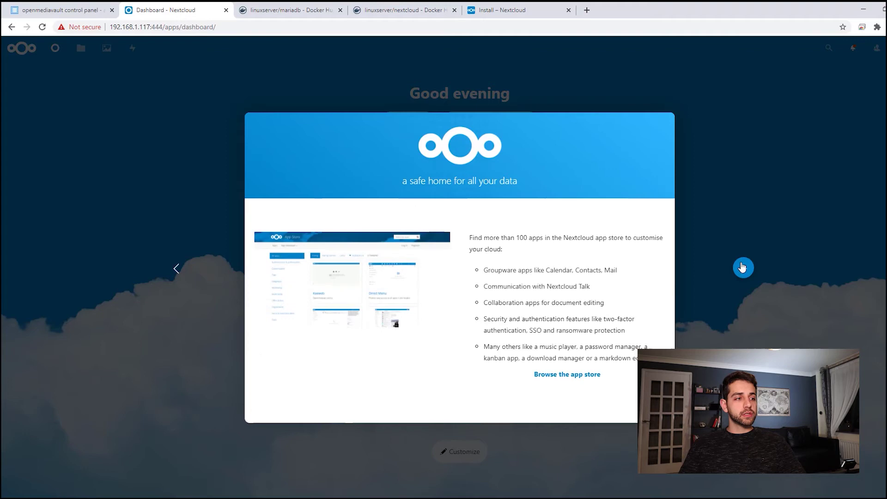
click(742, 268)
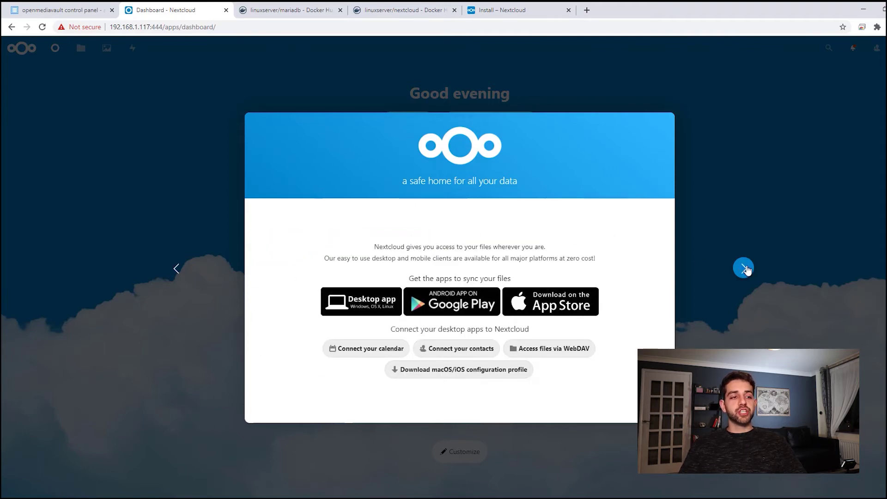
click(746, 269)
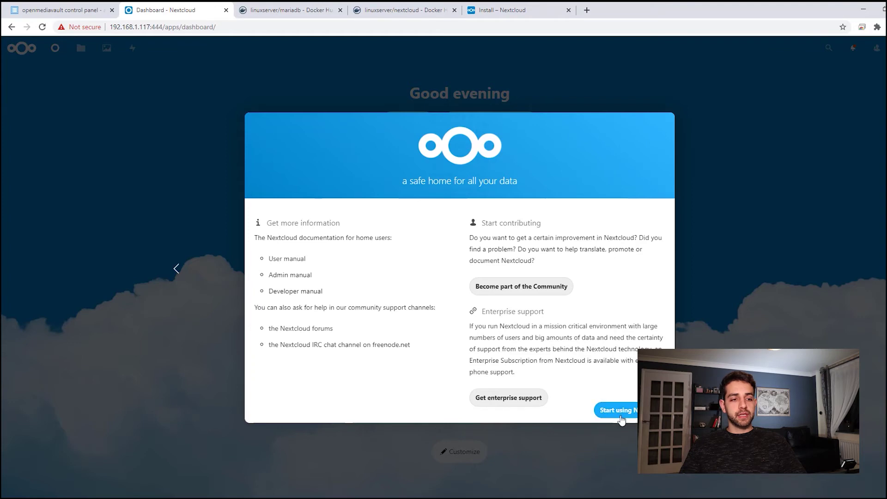
click(618, 410)
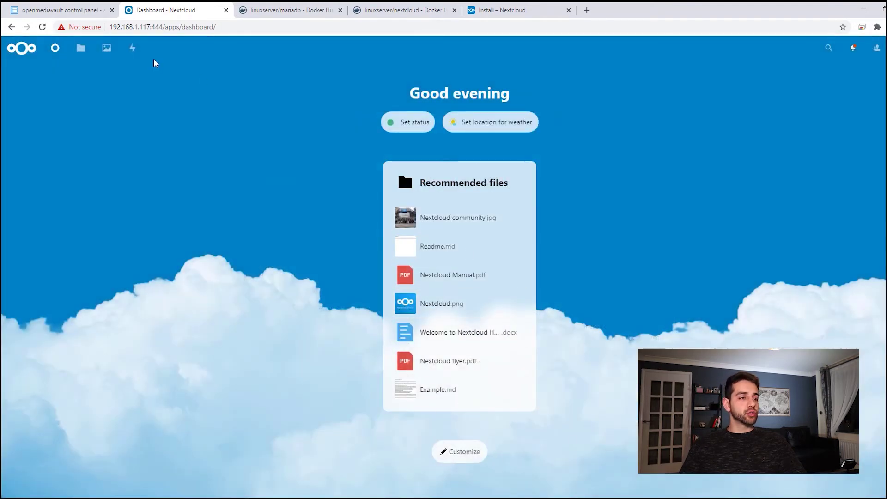
Go to Files, then choose Settings from the account menu to reach personal info
click(83, 56)
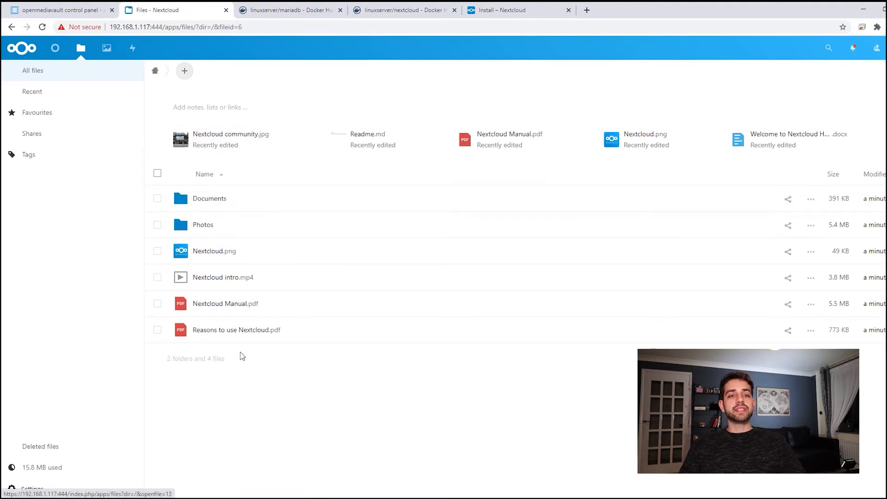
click(876, 48)
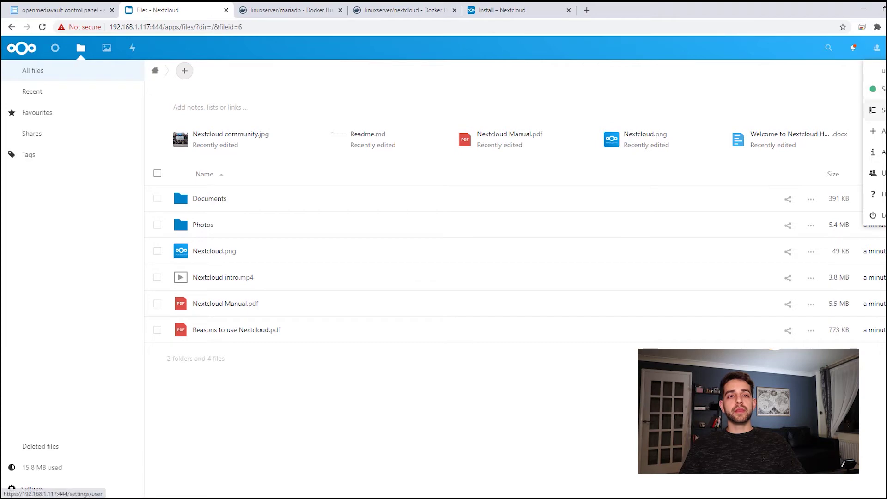
click(879, 110)
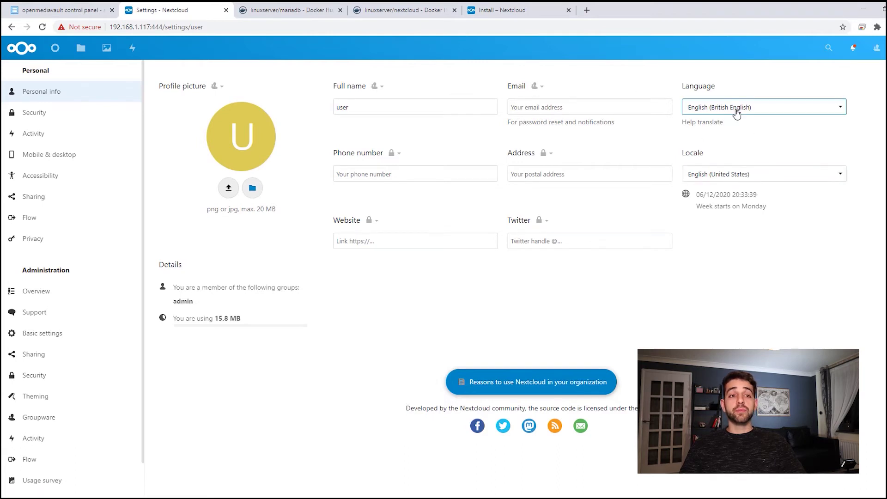
Set the language to Português Brasileiro, view Segurança, Atividade and Móvel & desktop, then open Aplicativos
click(794, 107)
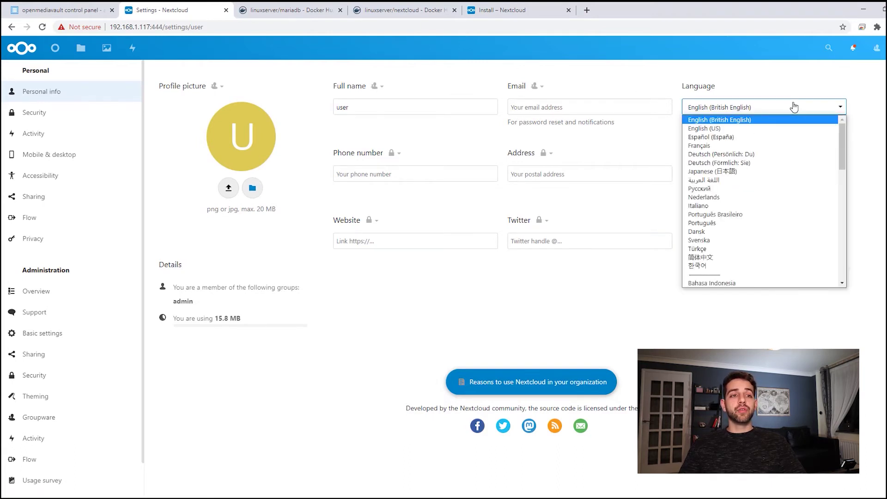
click(748, 214)
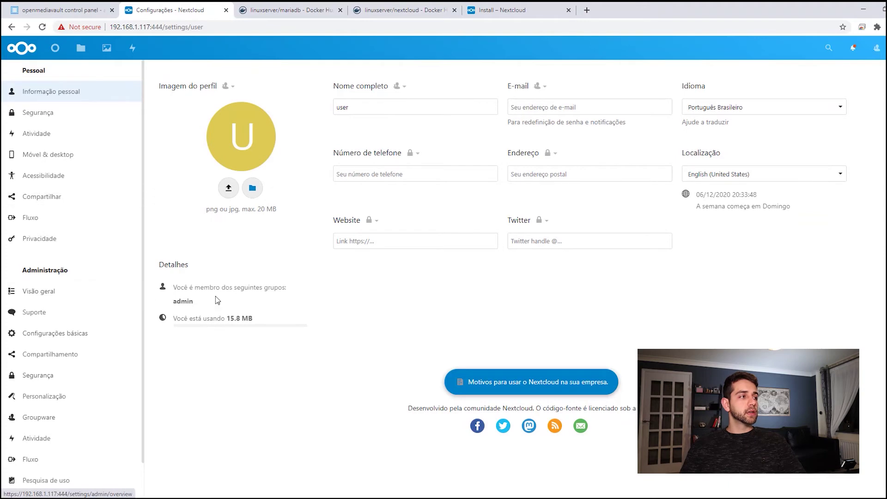
click(53, 114)
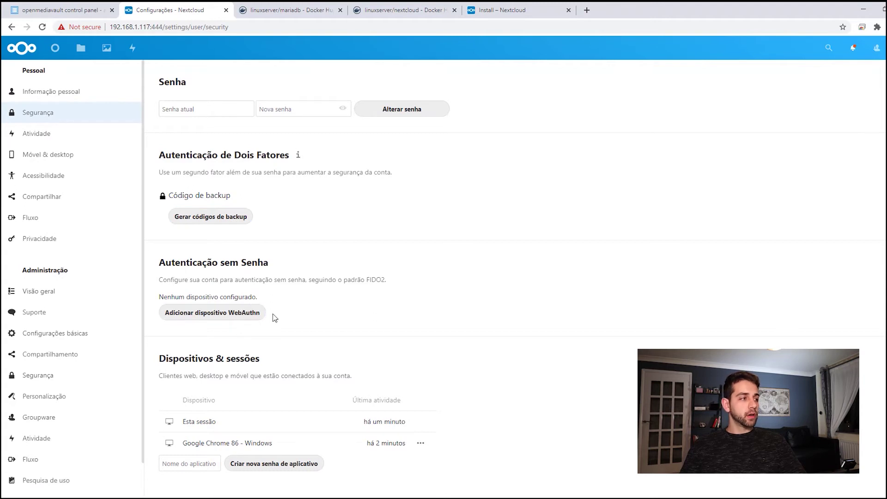
click(46, 135)
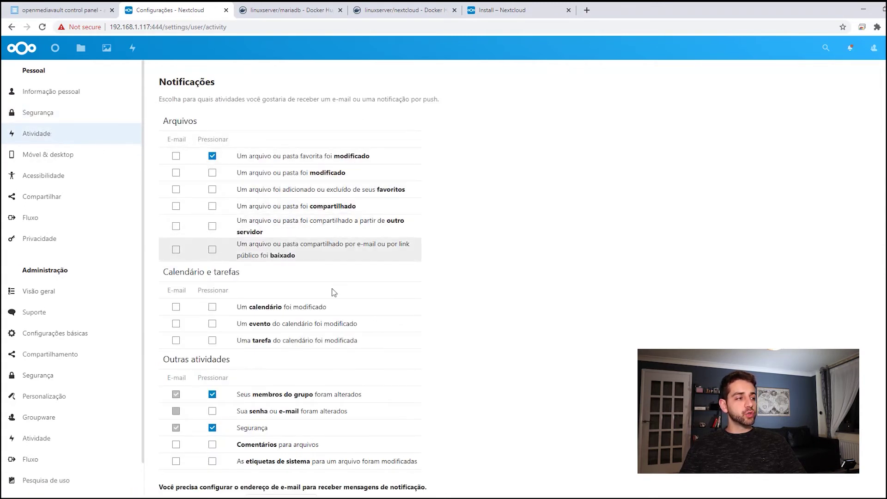
click(69, 155)
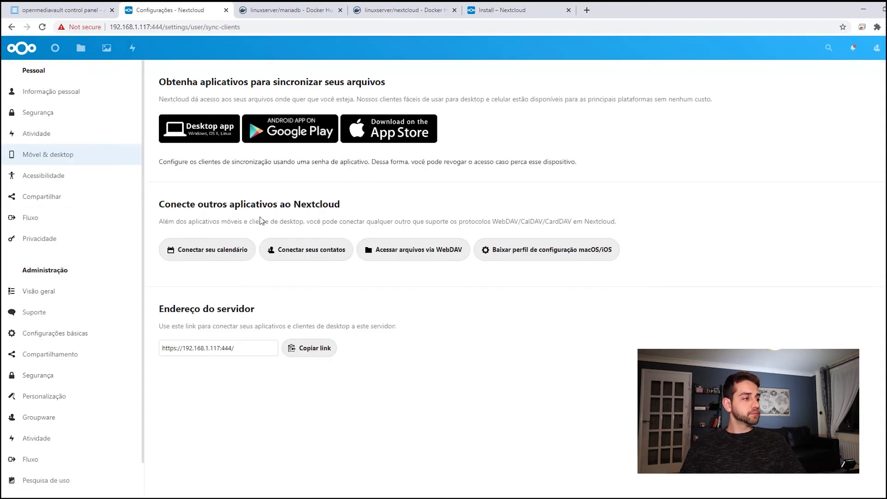
click(877, 47)
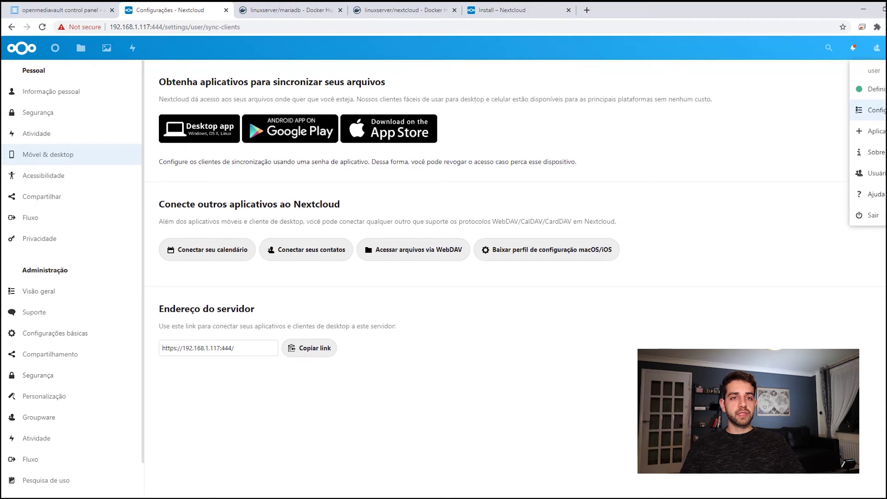
click(875, 132)
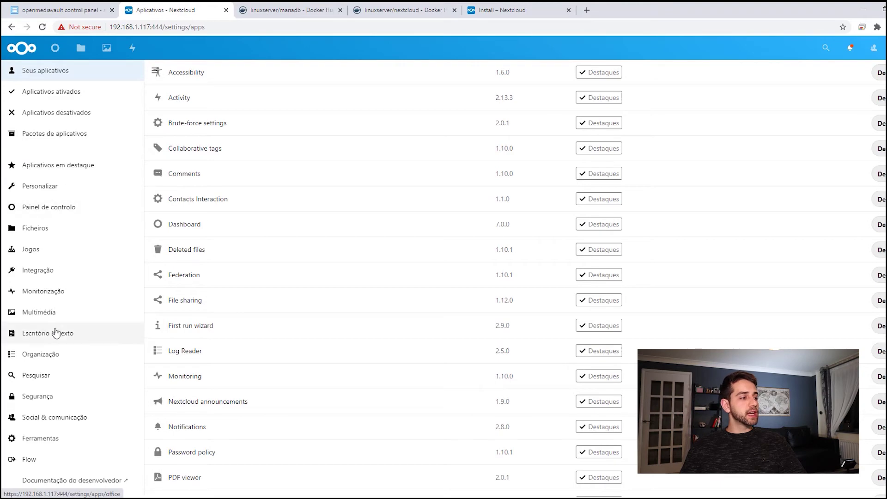
Browse the Painel de controlo, Personalizar, destaque, Jogos and Integração app categories, then return to Files and open dockerapp
click(63, 210)
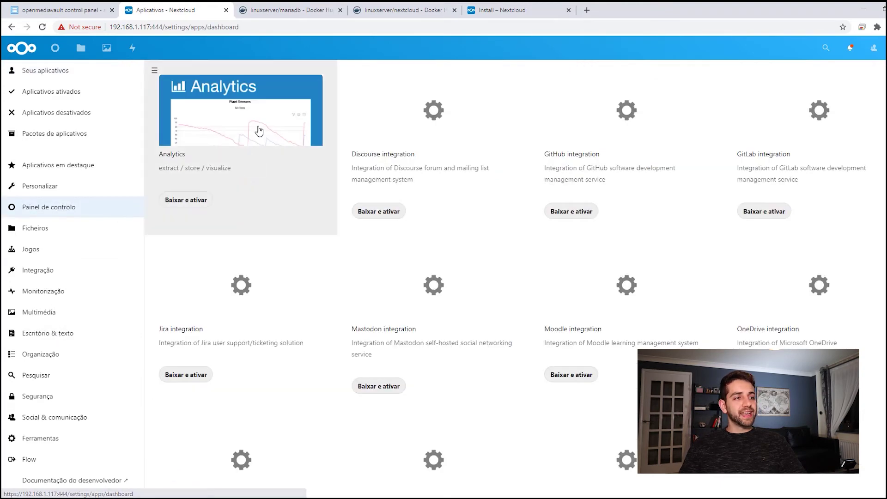
click(18, 193)
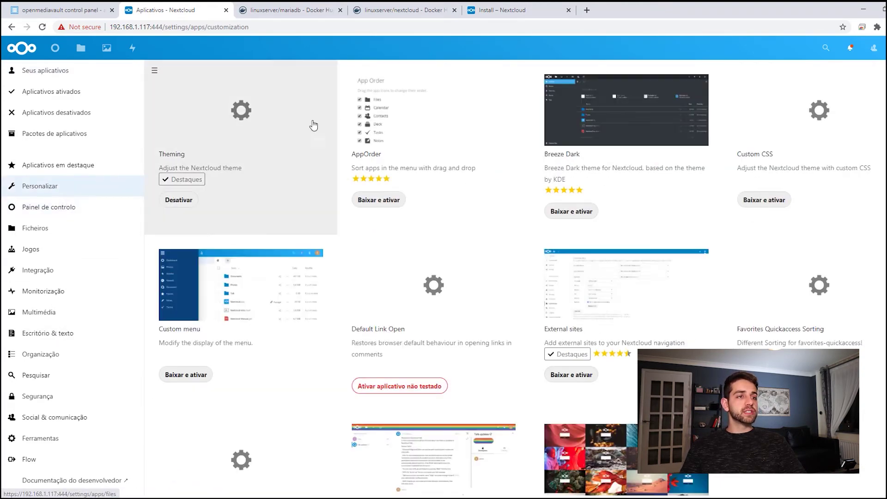
click(72, 171)
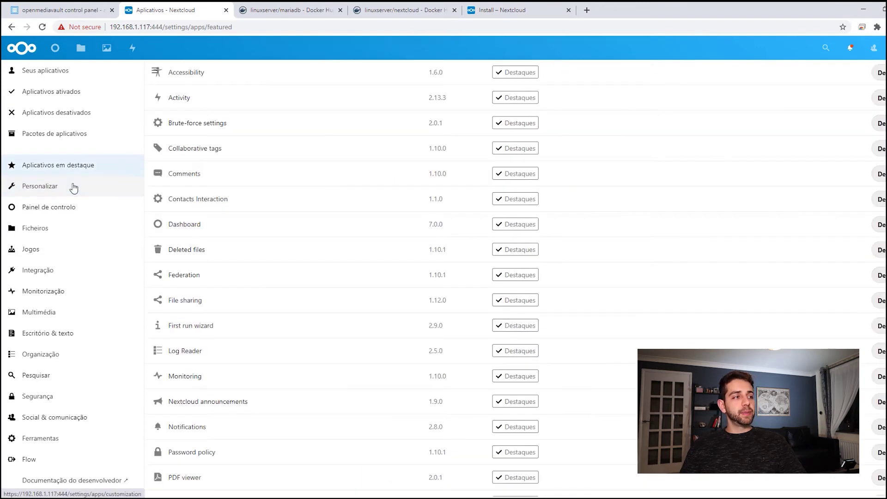
click(52, 248)
click(52, 272)
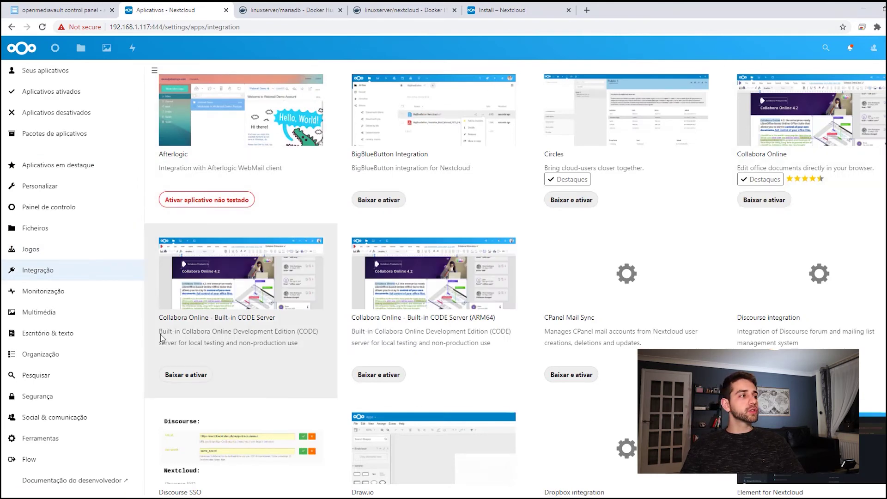
click(46, 45)
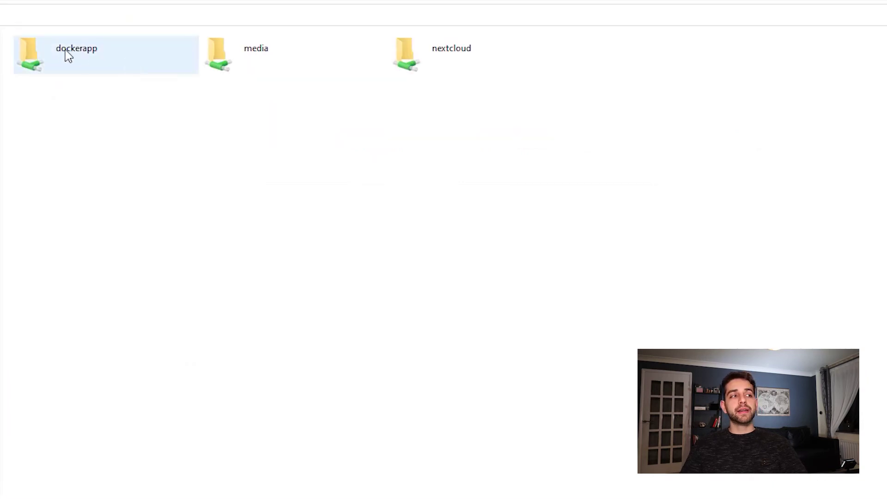
double_click(90, 56)
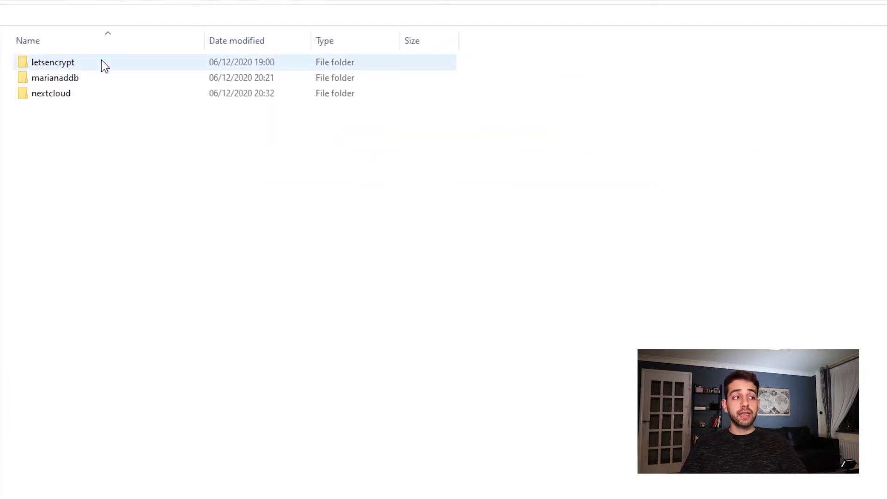
Open nextcloud.subdomain.conf.sample from letsencrypt/nginx/proxy-confs in Notepad++
double_click(102, 64)
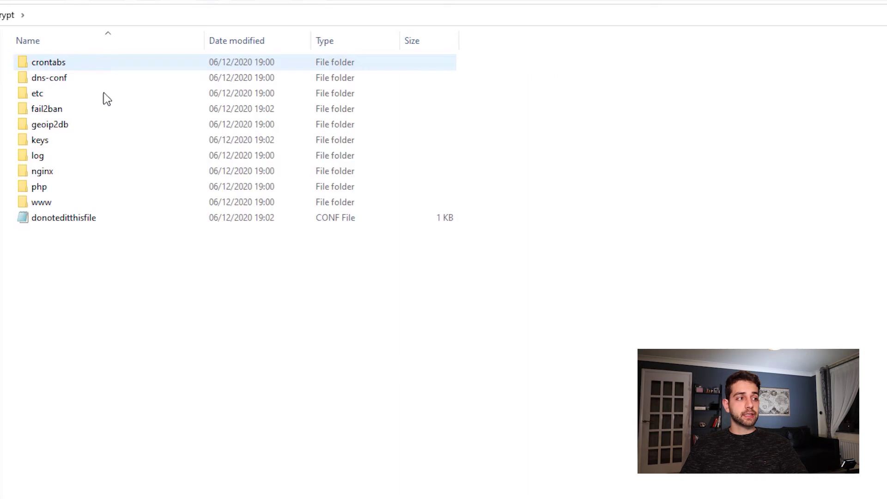
double_click(59, 175)
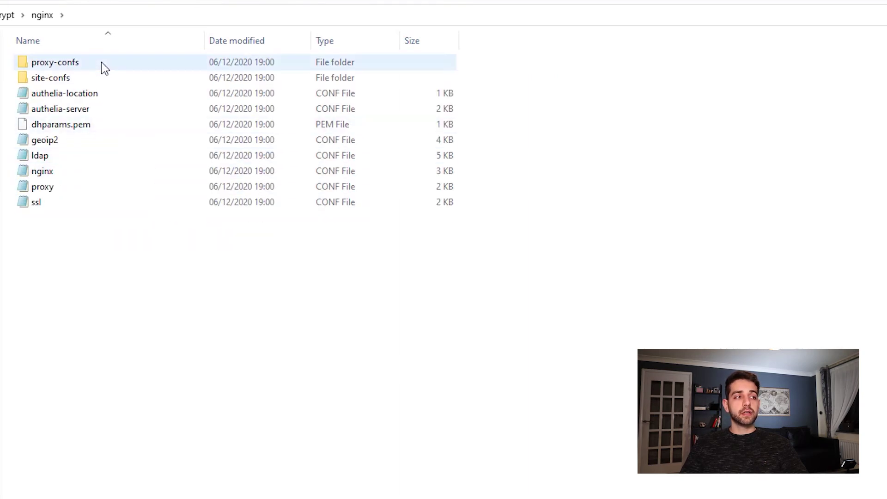
double_click(101, 62)
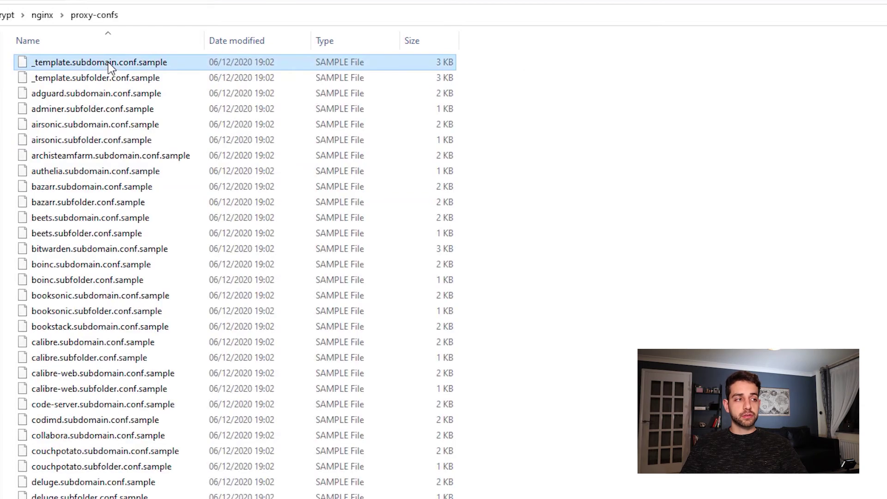
key(n)
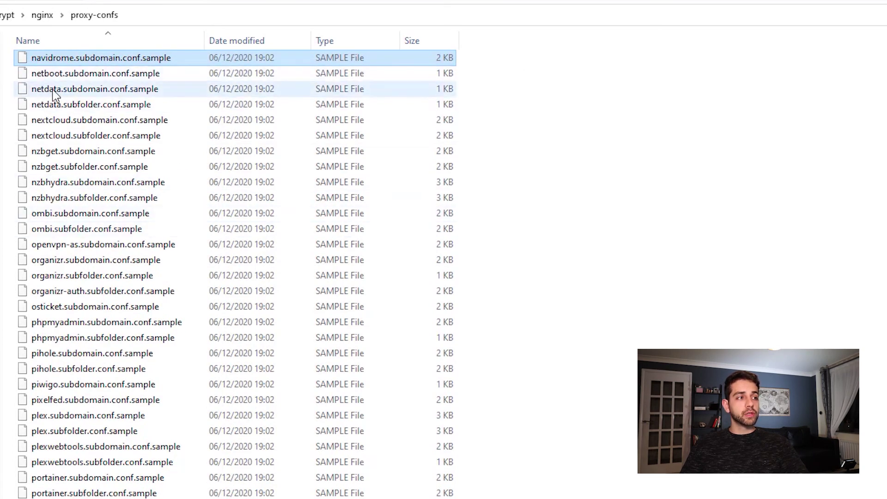
click(87, 120)
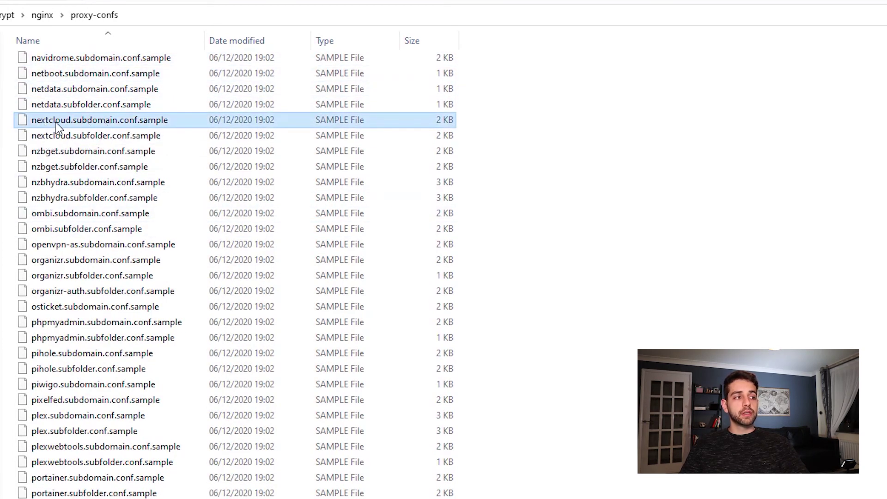
right_click(145, 121)
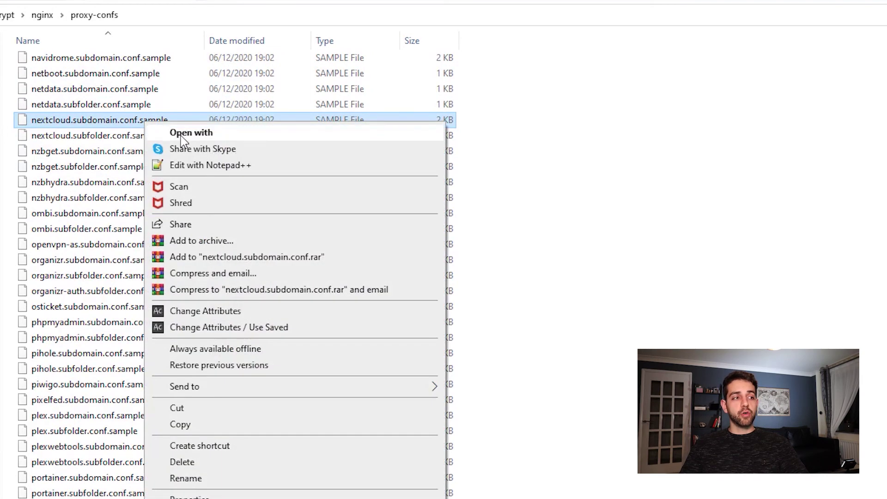
click(232, 166)
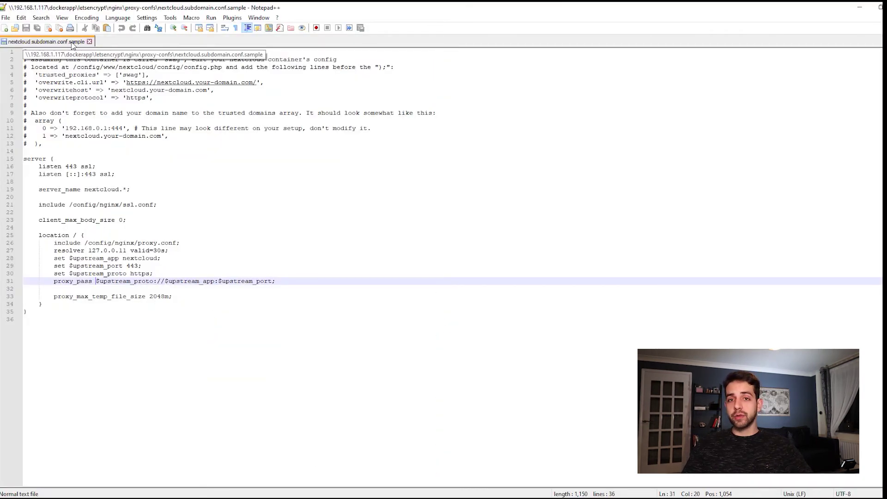
drag(85, 190, 119, 191)
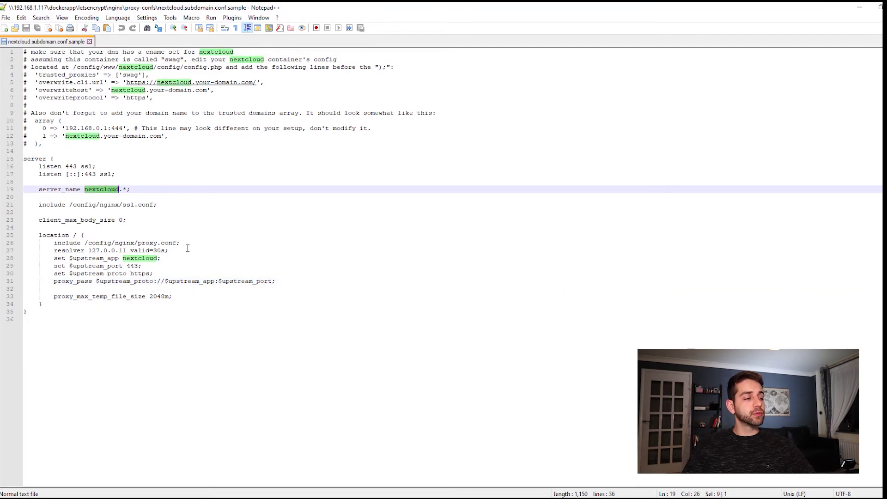
text(user-sauberlab3)
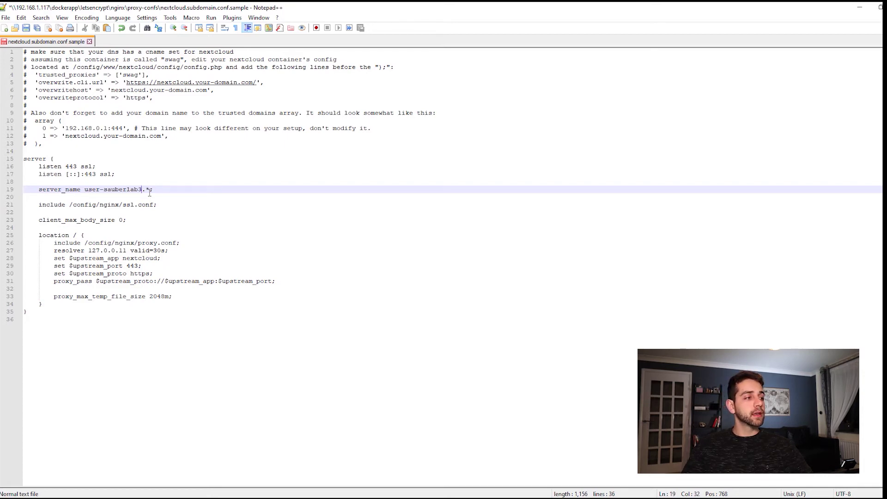
drag(95, 281, 273, 283)
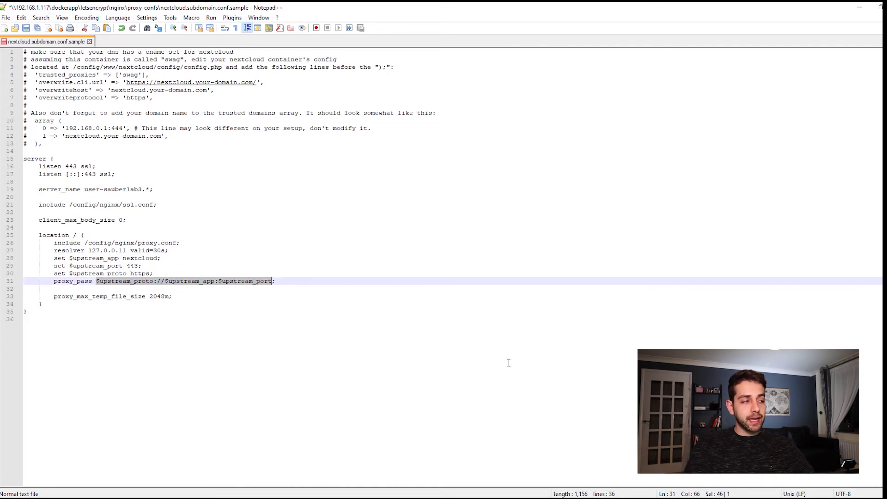
text(htt)
text(ps://19)
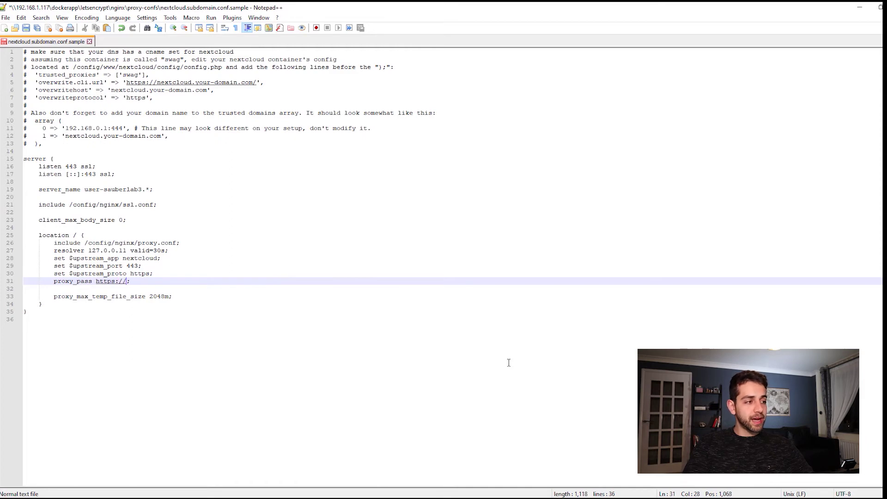
text(2.168.1)
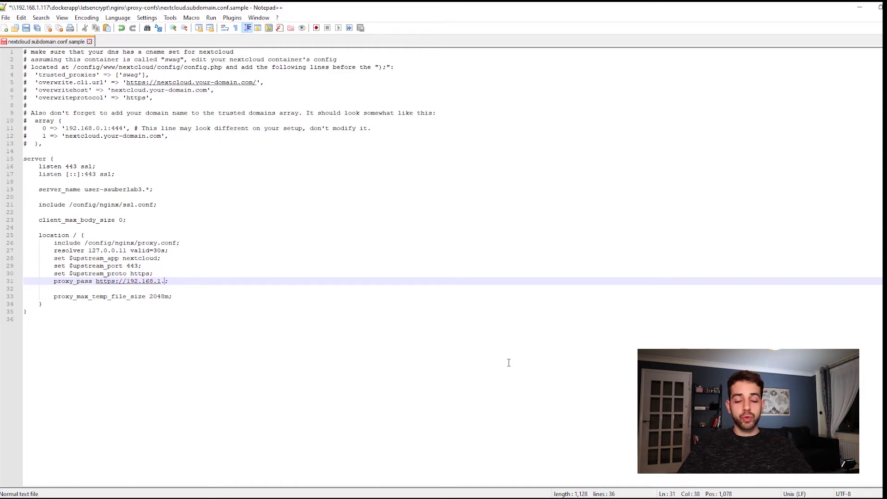
text(.117:)
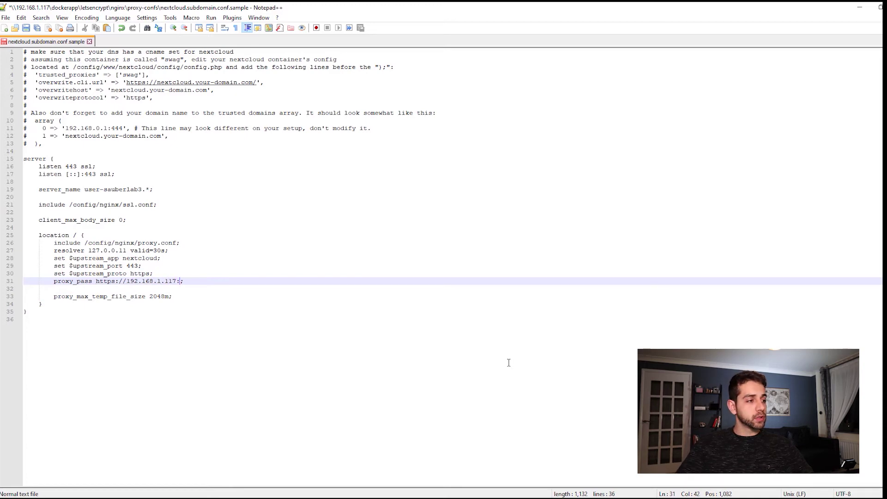
text(444)
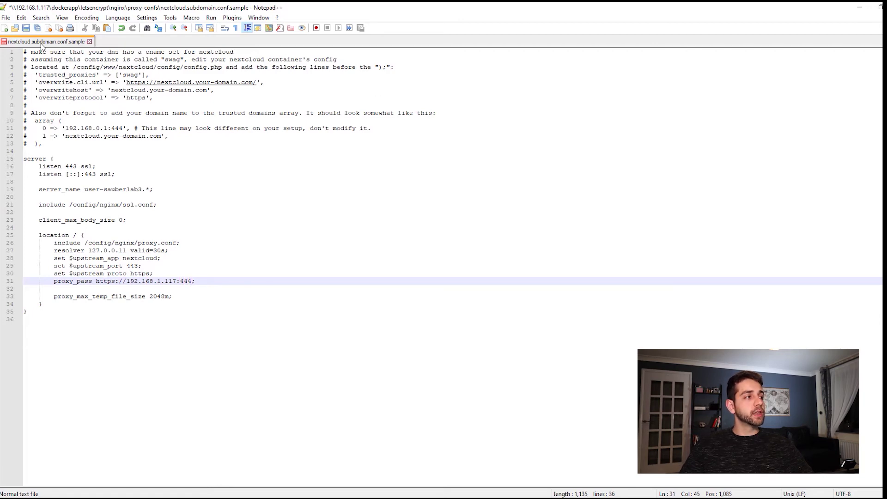
Save the config as nextcloud.subdomain.conf, replacing the existing file
click(6, 18)
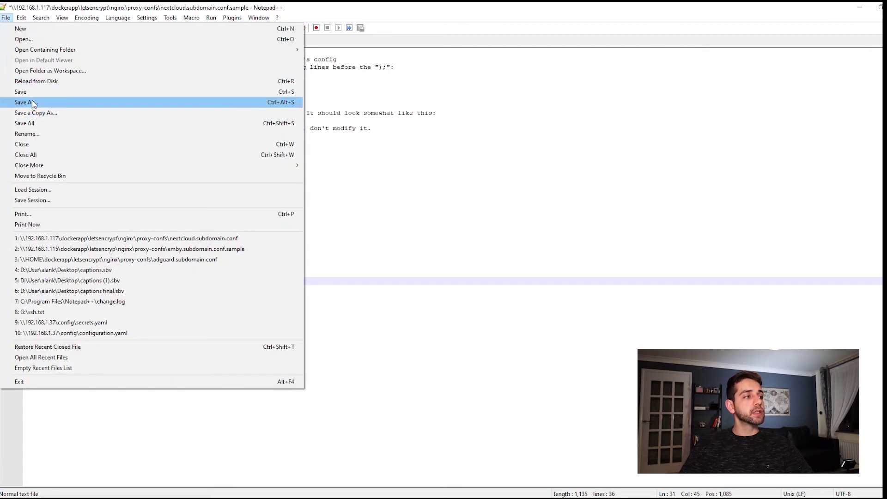
click(22, 102)
key(Right)
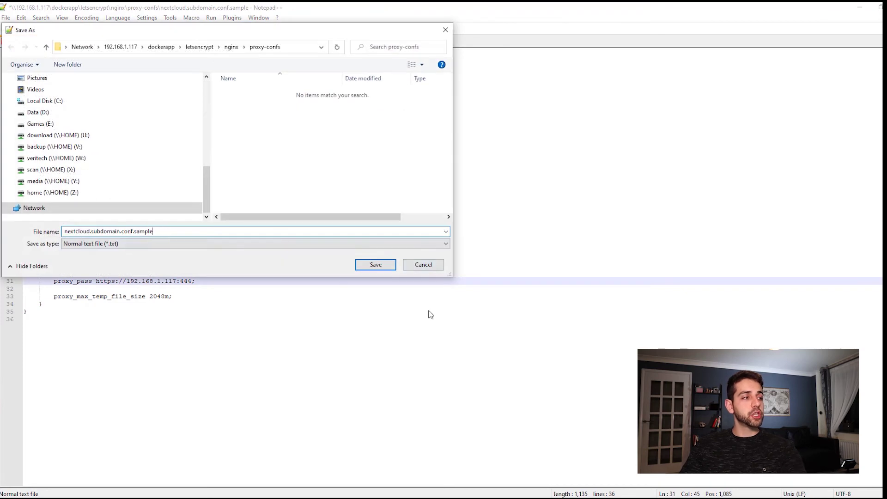
key(BackSpace)
key(BackSpace)
key(BackSpace)
key(BackSpace)
key(BackSpace)
key(BackSpace)
key(BackSpace)
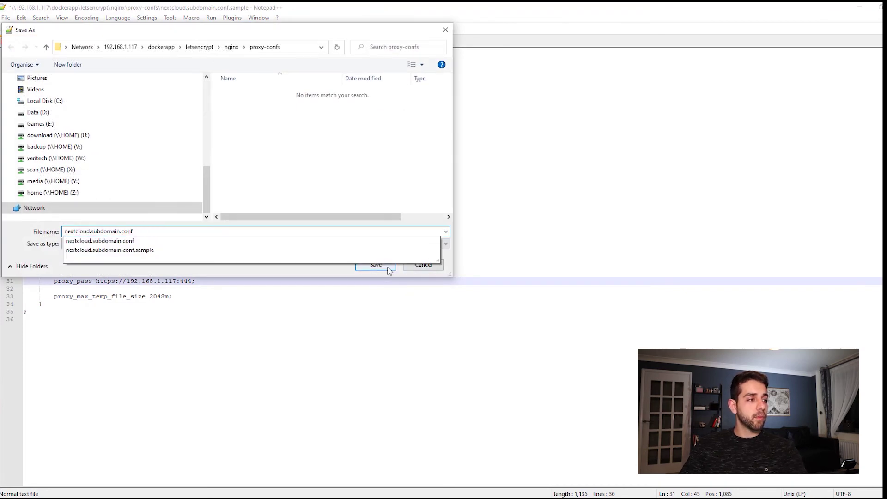
click(387, 267)
click(481, 258)
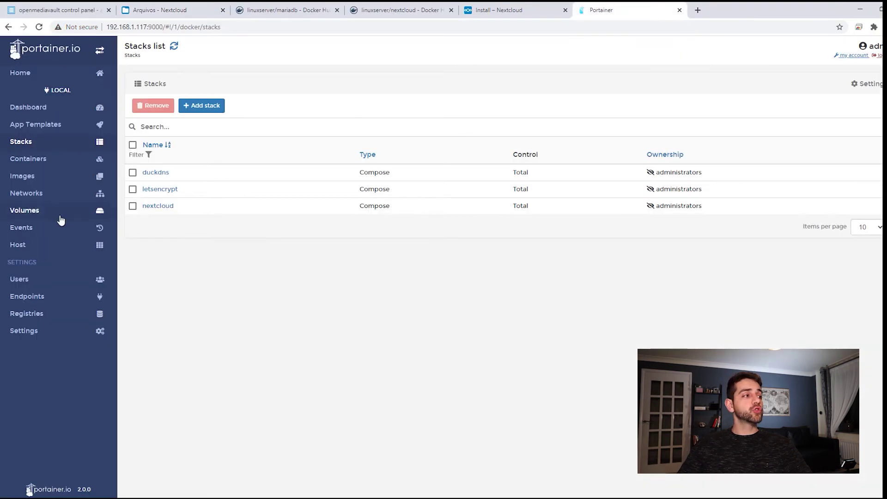
Restart the swag container from Portainer's container list
click(46, 163)
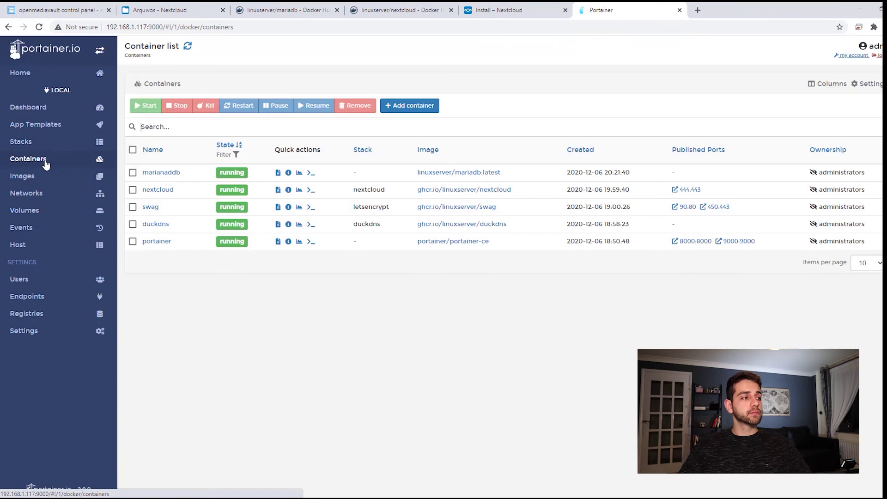
click(151, 207)
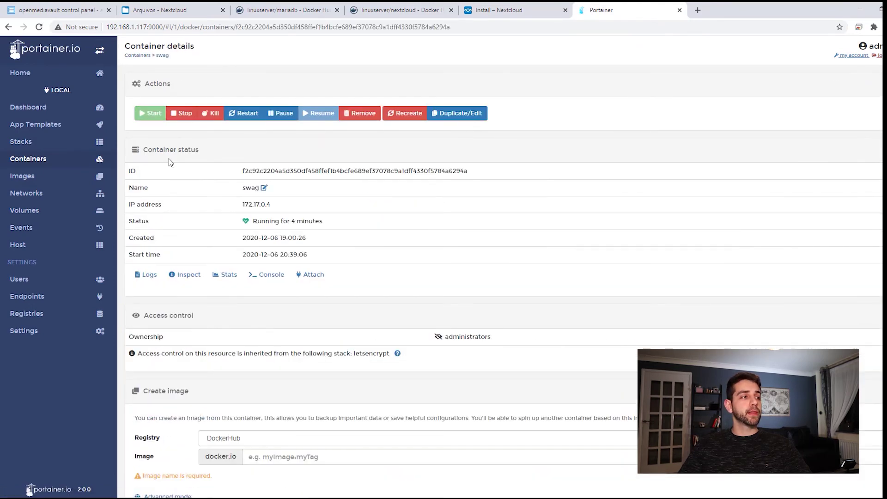
click(247, 113)
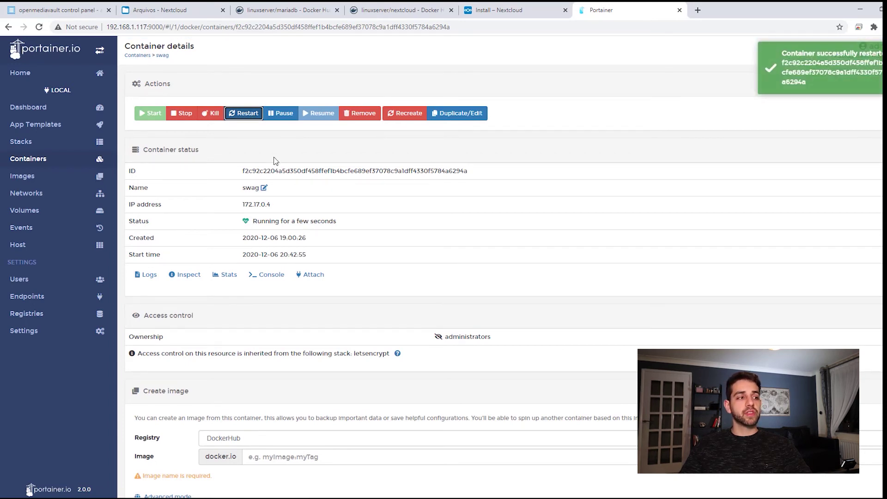
Check that swag's logs end with Server ready, then paste the Nextcloud DuckDNS address into the browser
click(148, 275)
scroll(259, 287, down, 1)
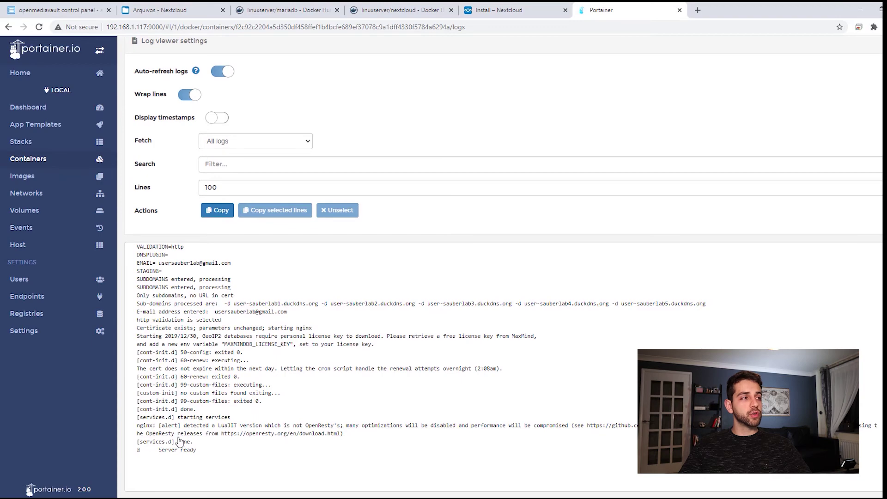
scroll(193, 449, up, 1)
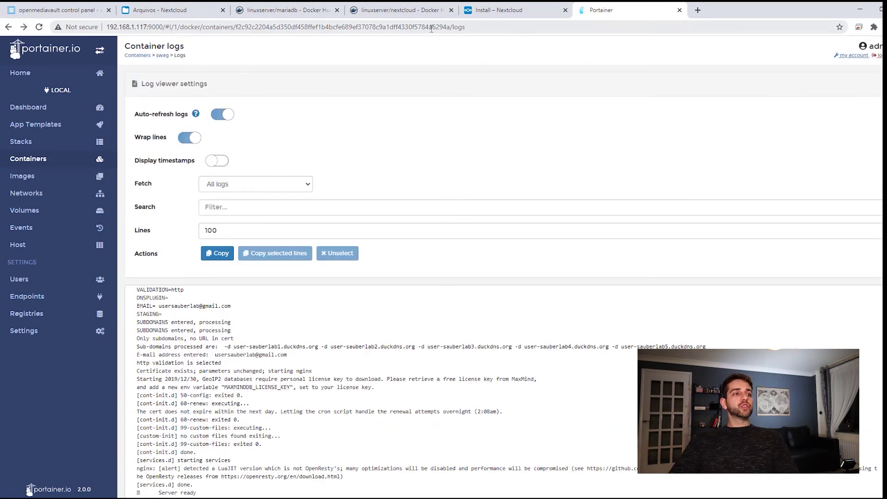
click(500, 28)
text(user-sauberlab3)
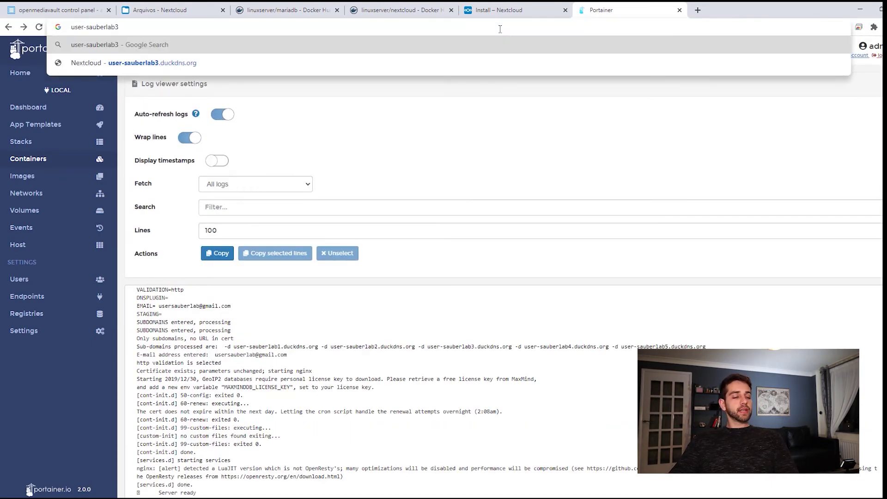
Load the Nextcloud DuckDNS suggestion and highlight the Access through untrusted domain heading
click(152, 64)
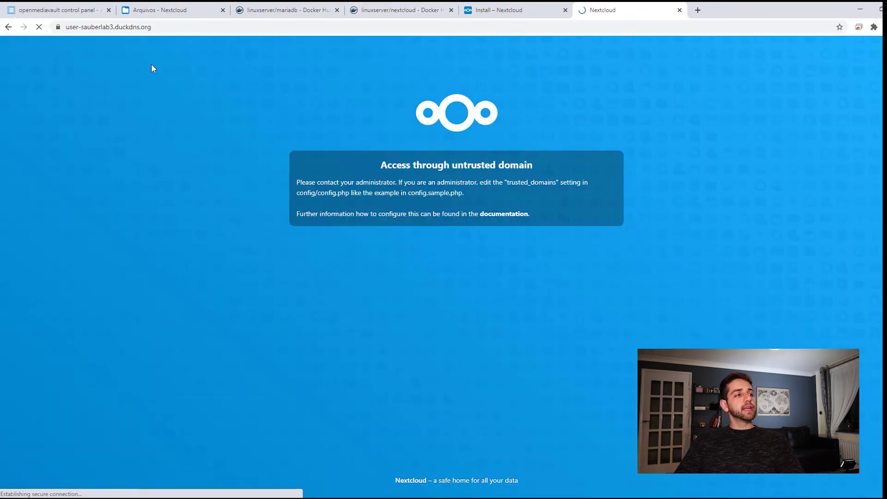
drag(379, 162, 546, 165)
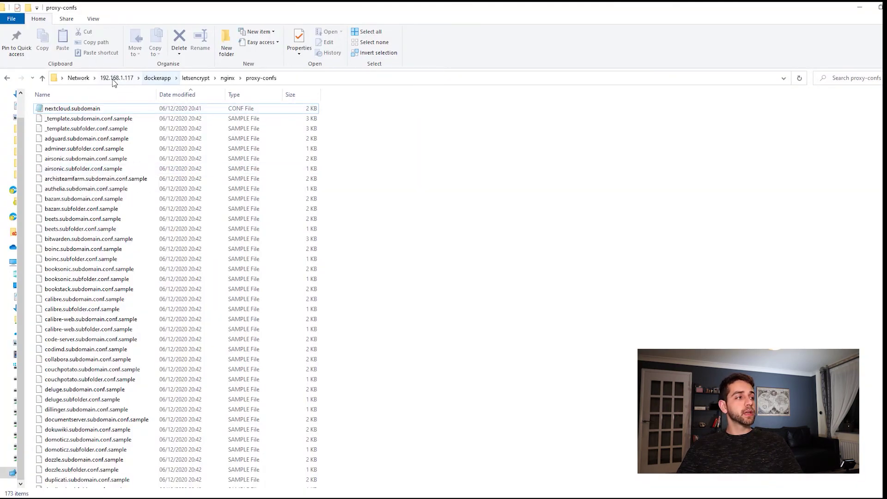
Browse to dockerapp/nextcloud/www/nextcloud/config and open config.php in Notepad++
click(112, 79)
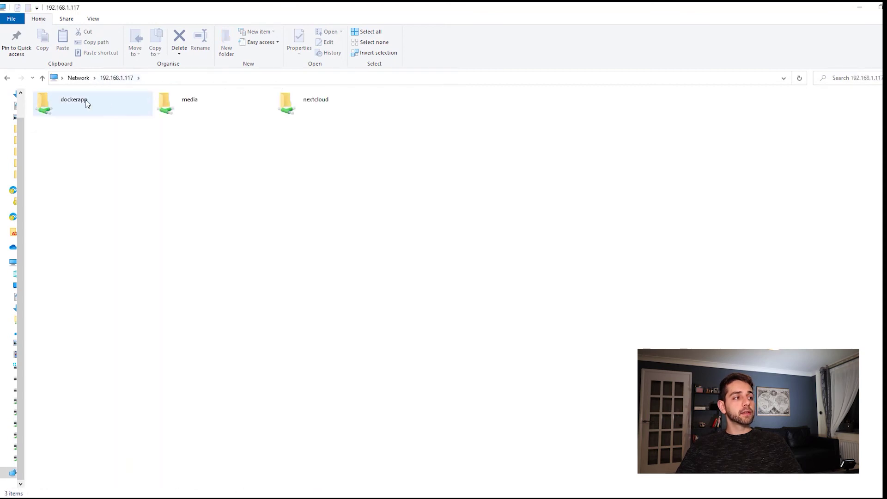
double_click(61, 110)
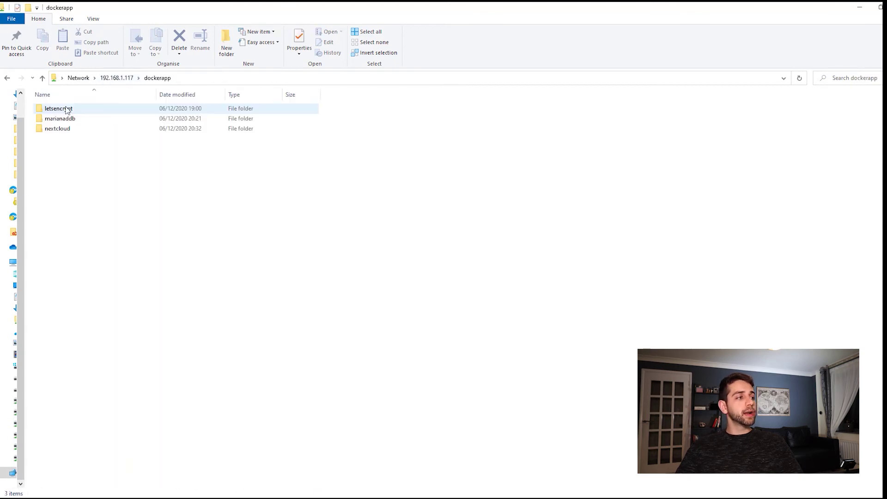
click(75, 133)
double_click(75, 133)
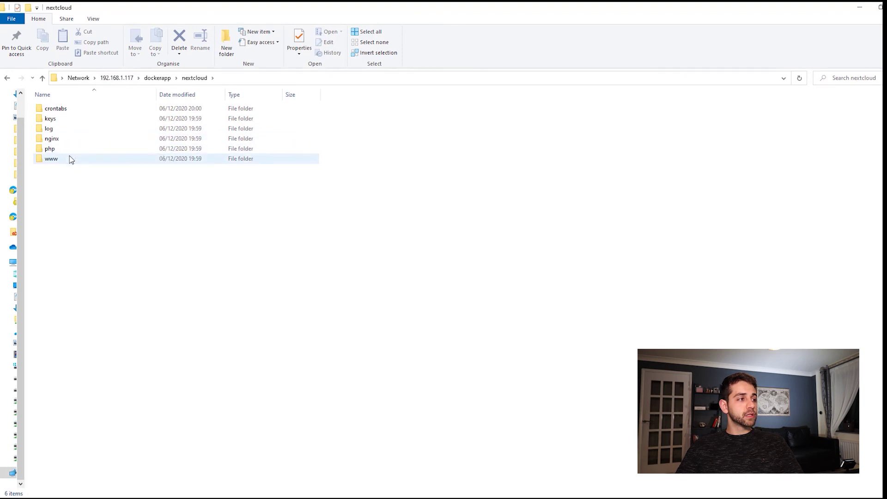
click(55, 161)
double_click(54, 161)
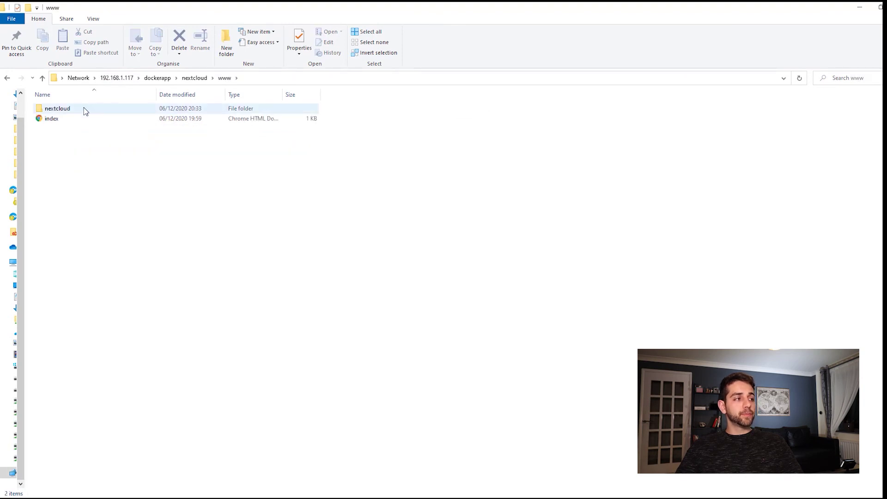
double_click(85, 108)
double_click(72, 131)
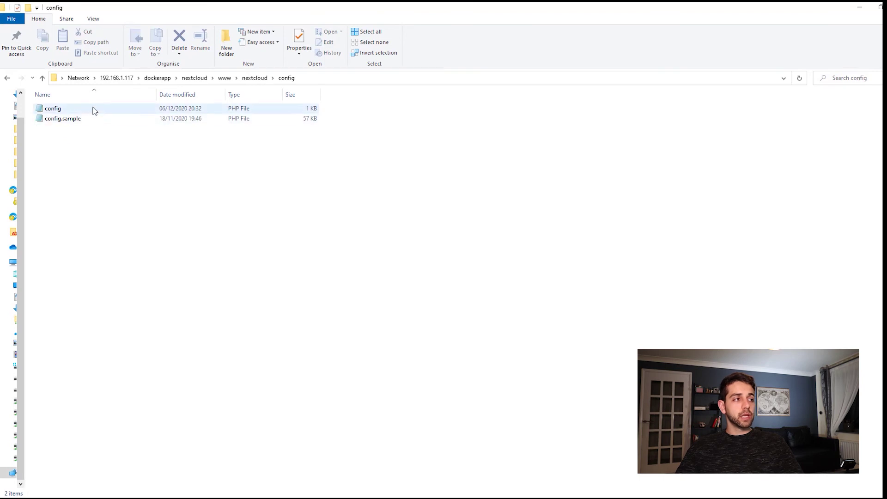
click(59, 113)
right_click(60, 114)
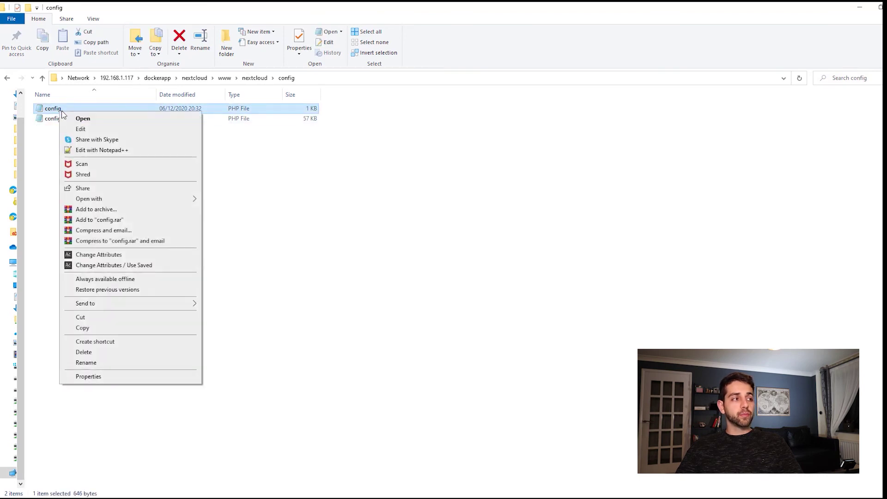
click(113, 154)
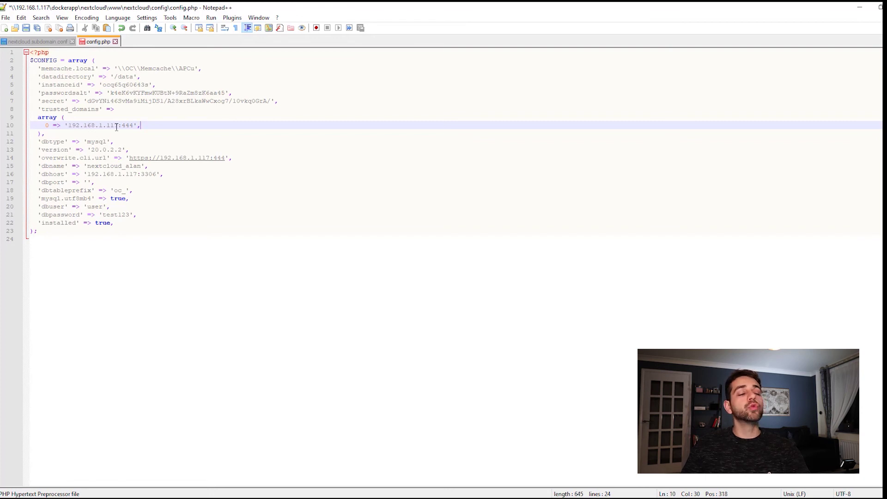
Replace the IP in trusted_domains and overwrite.cli.url with user-sauberlab3.duckdns.org
click(179, 189)
drag(133, 126, 72, 124)
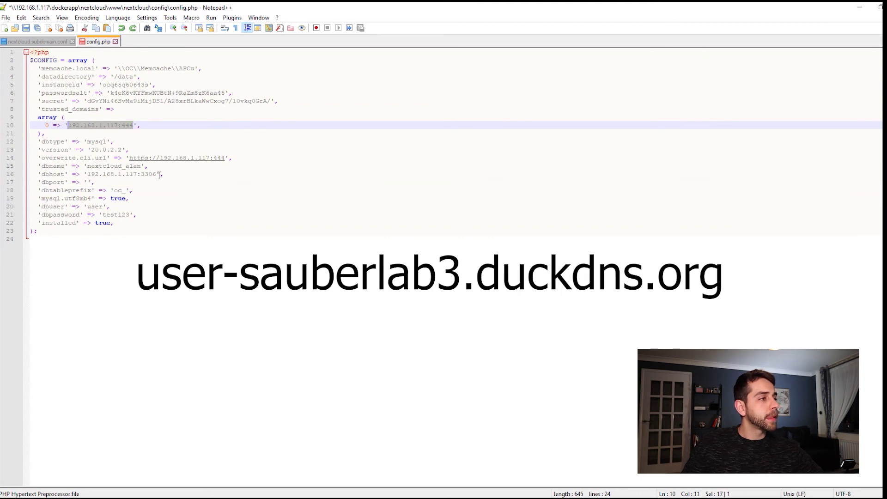
text(user-sauberlab3.duckdns.org)
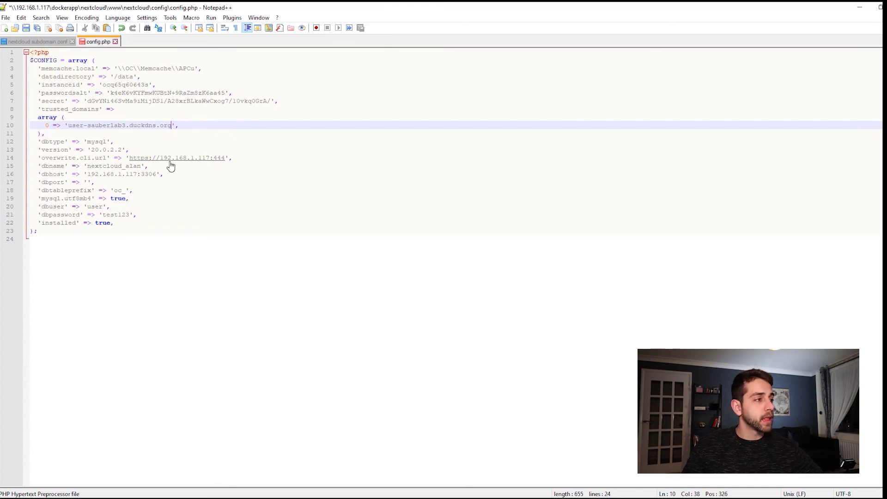
drag(160, 158, 225, 159)
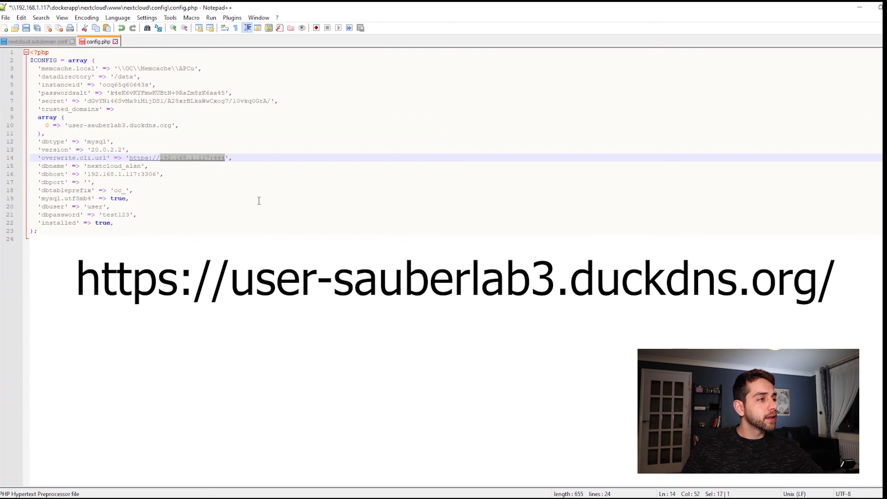
text(user-sauberlab3.duckdns.org)
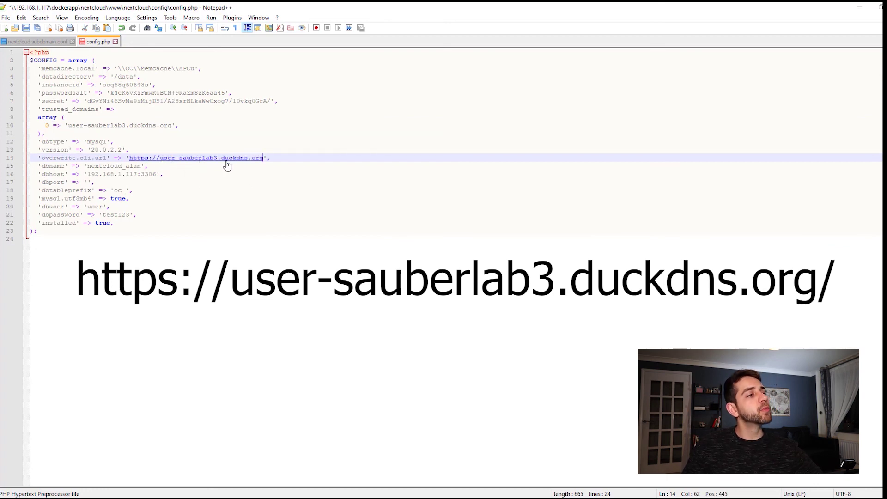
Save config.php and return to Portainer's container list in the browser
right_click(101, 48)
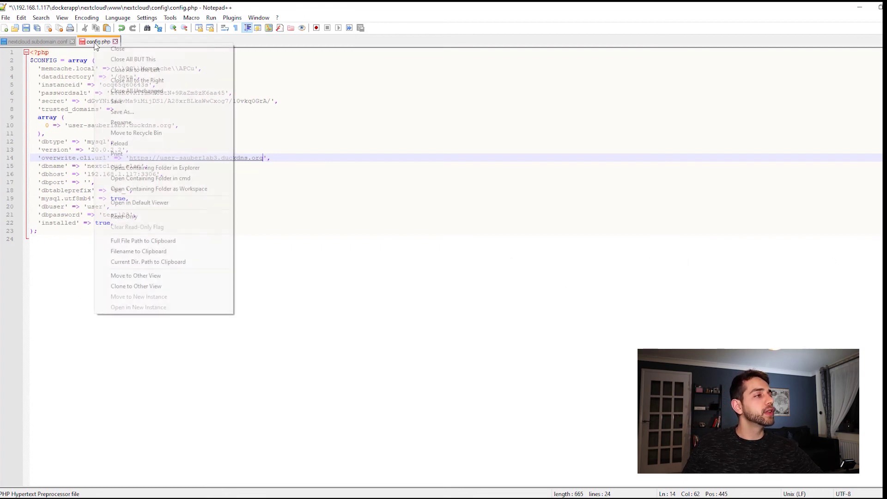
click(138, 103)
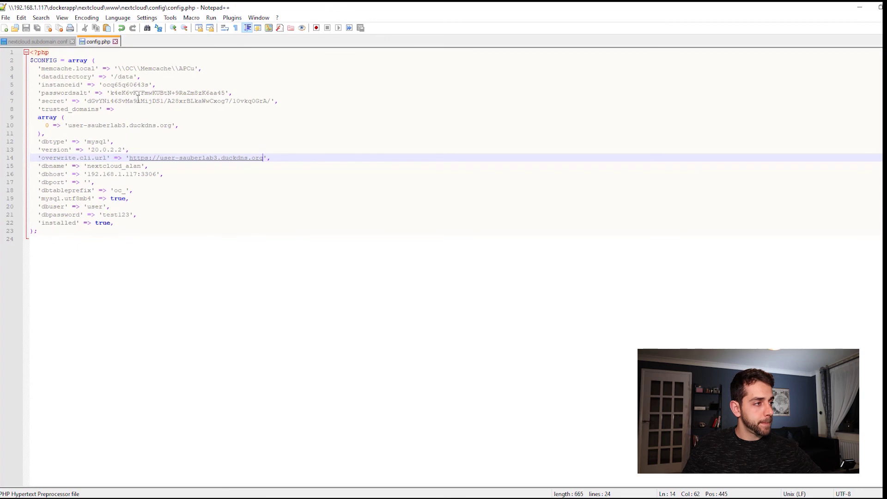
click(863, 6)
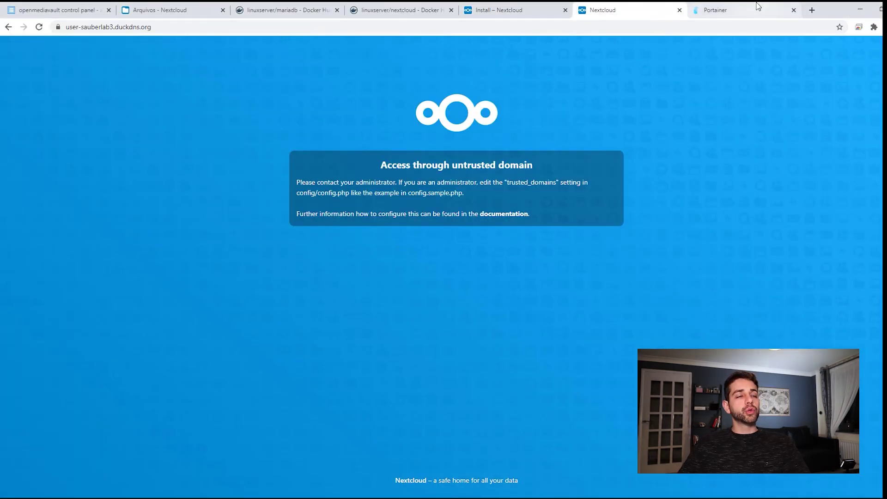
click(758, 8)
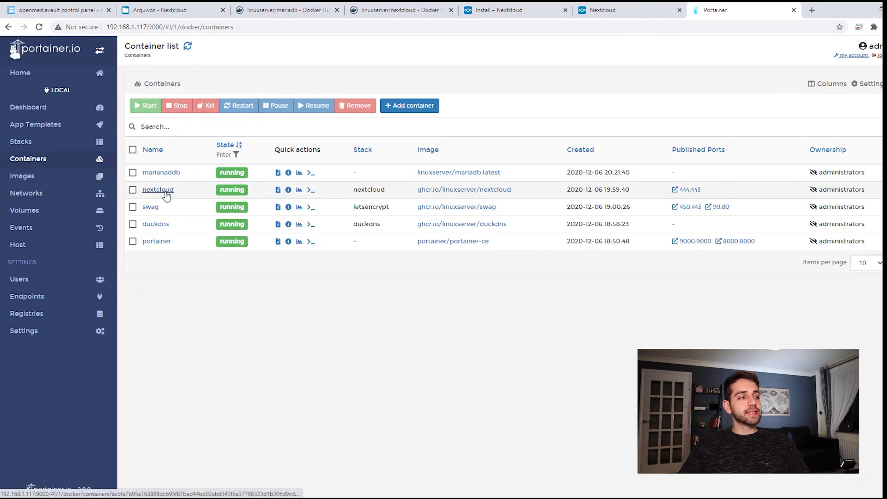